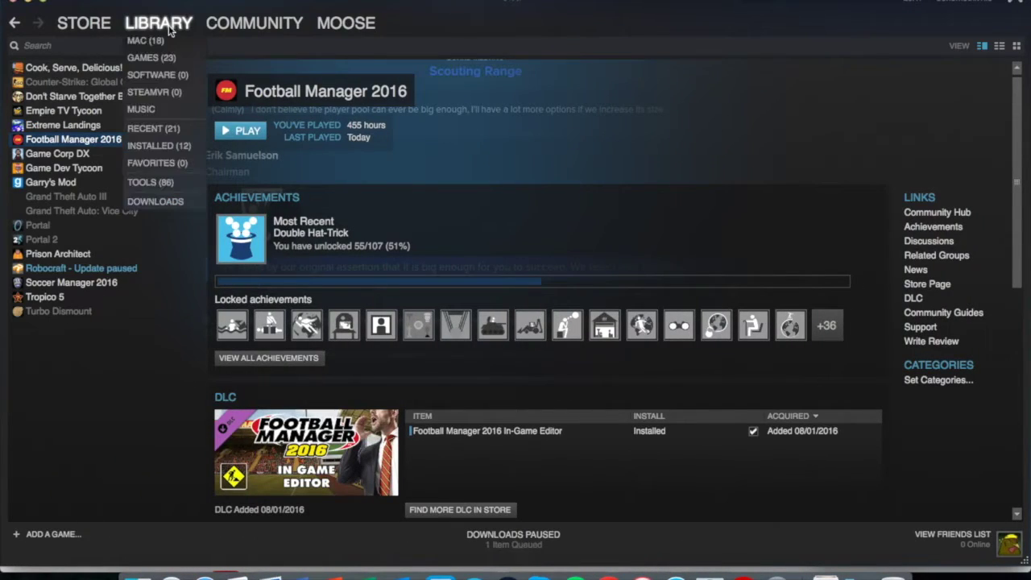
# Step: Show the Tools section of the Steam library
pyautogui.click(159, 182)
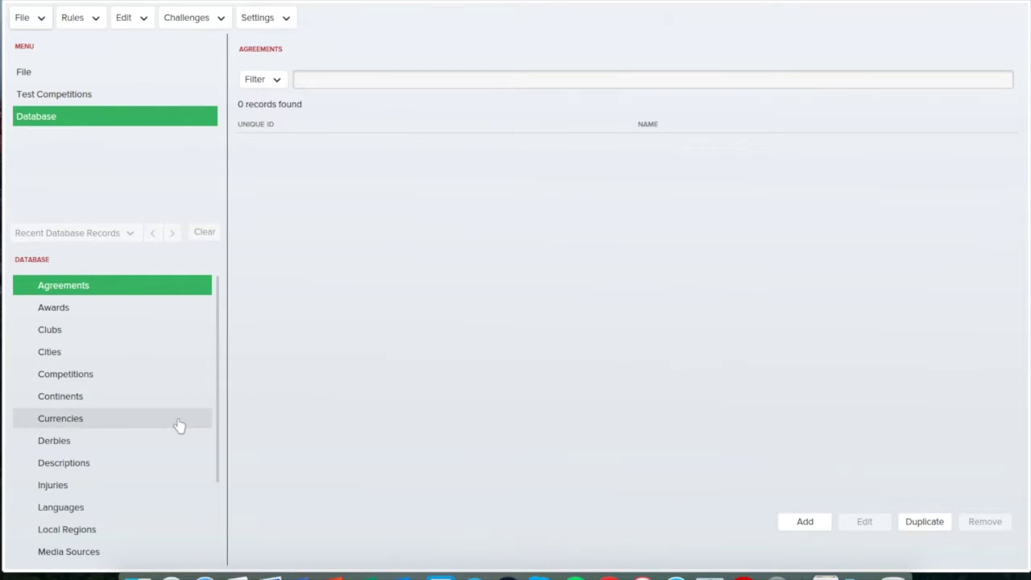
# Step: Open the People records in the editor database and search them for "messi"
pyautogui.scroll(-5, 179, 426)
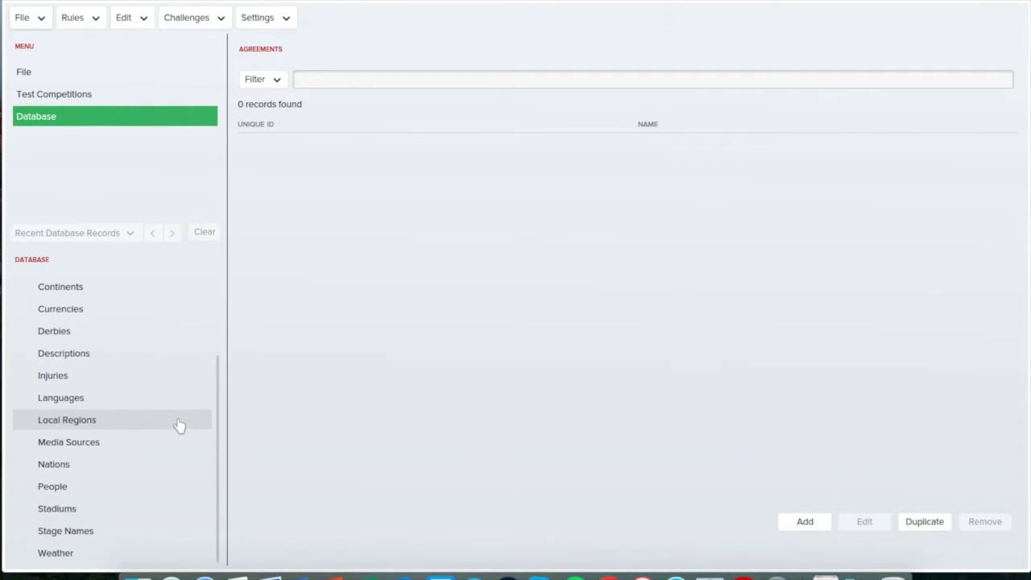
pyautogui.click(71, 490)
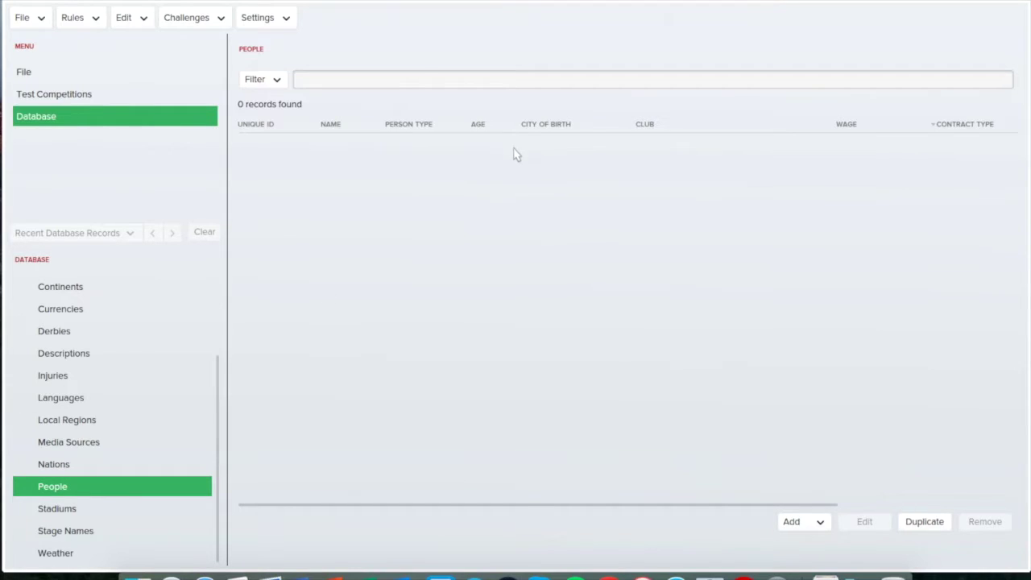
pyautogui.click(364, 80)
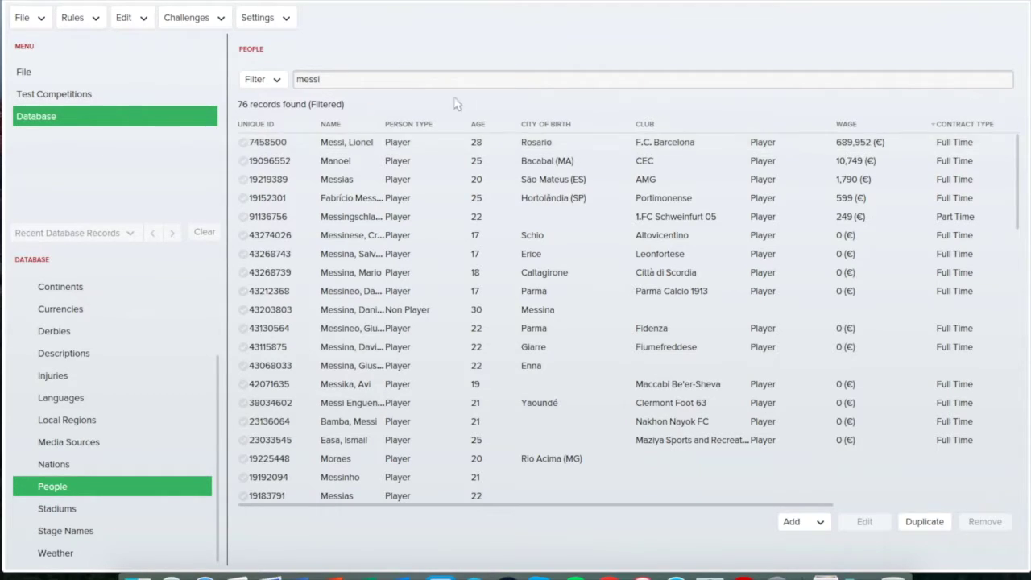
pyautogui.click(415, 144)
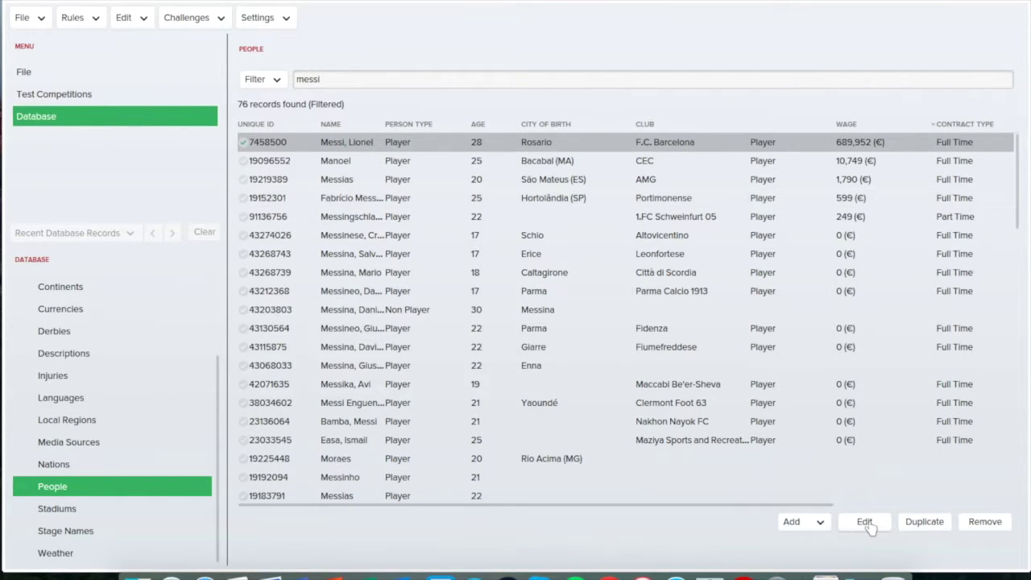
pyautogui.click(243, 142)
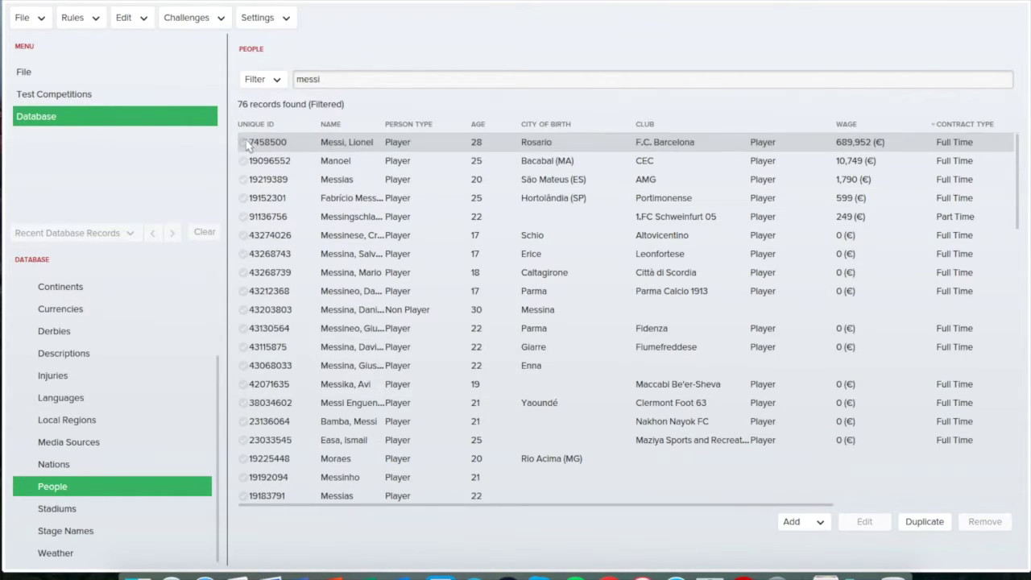
# Step: Add a new Player record with the first name FM, second name Star and common name Star
pyautogui.click(818, 525)
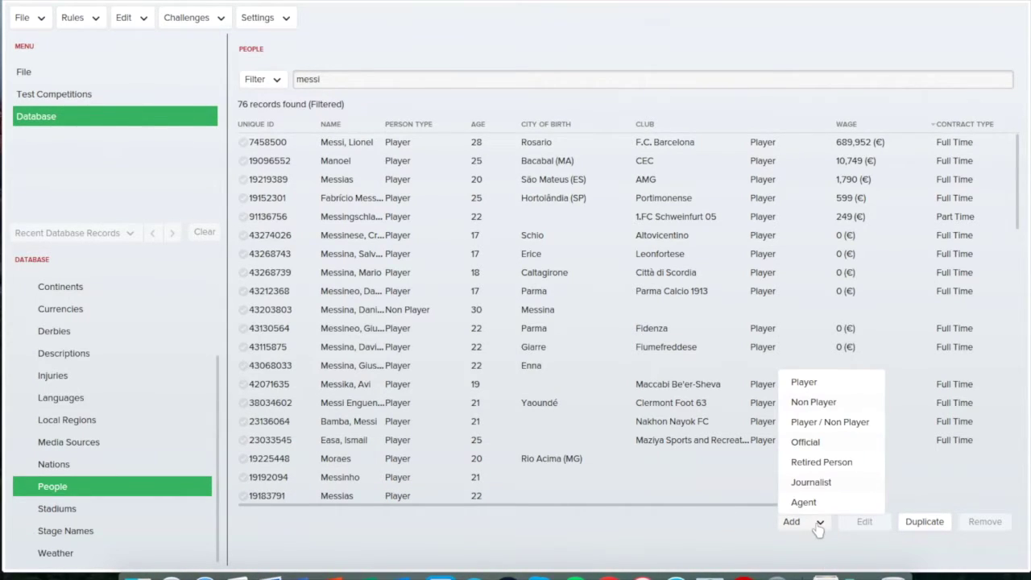
pyautogui.click(805, 383)
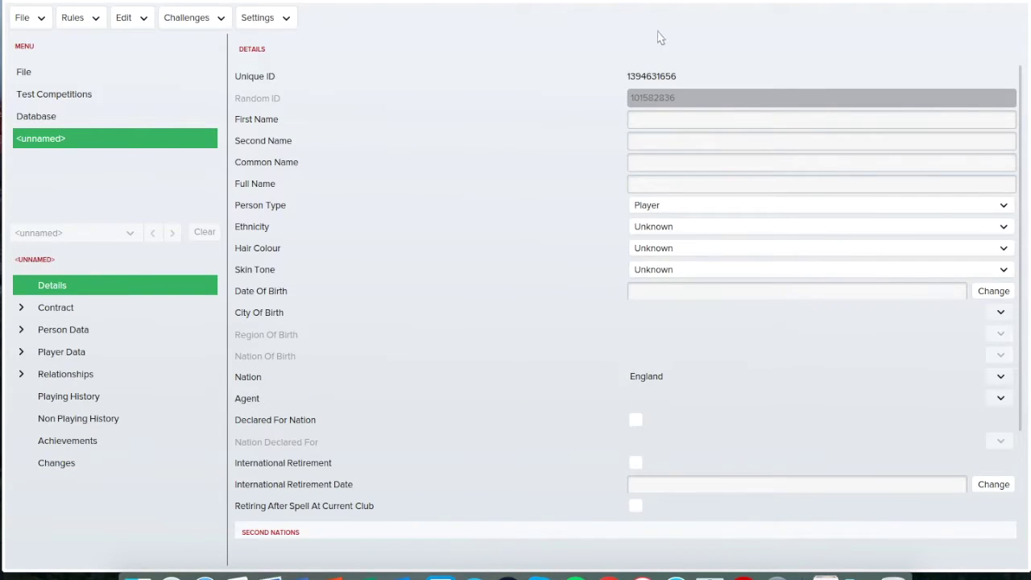
pyautogui.click(657, 121)
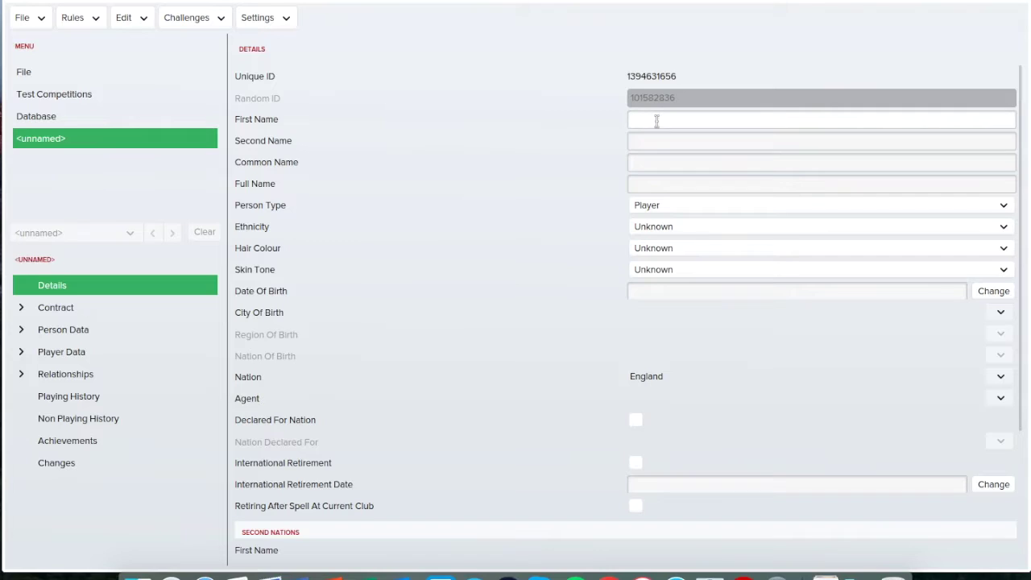
pyautogui.write('FM')
pyautogui.press('Tab')
pyautogui.write('Star')
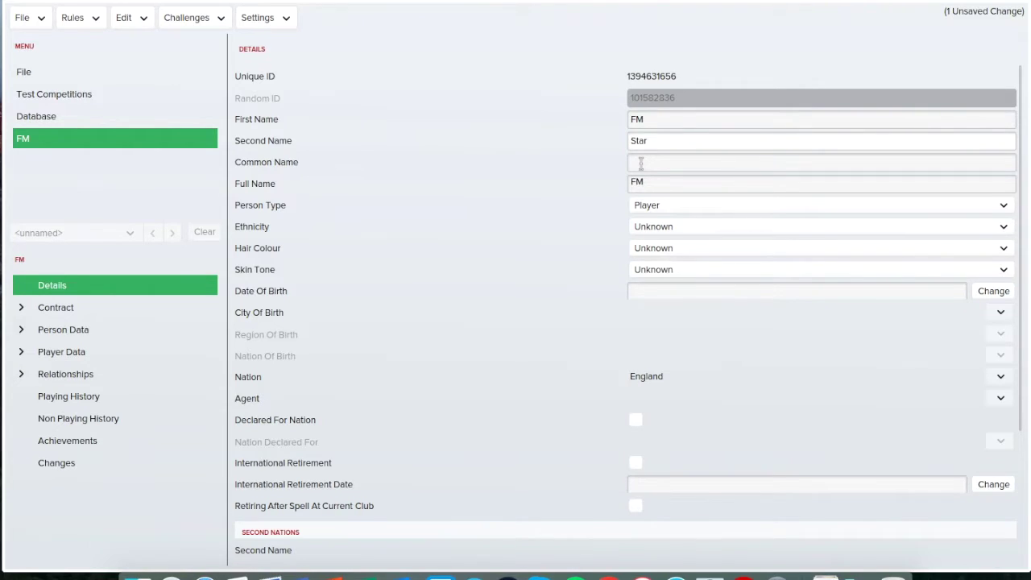
pyautogui.click(640, 162)
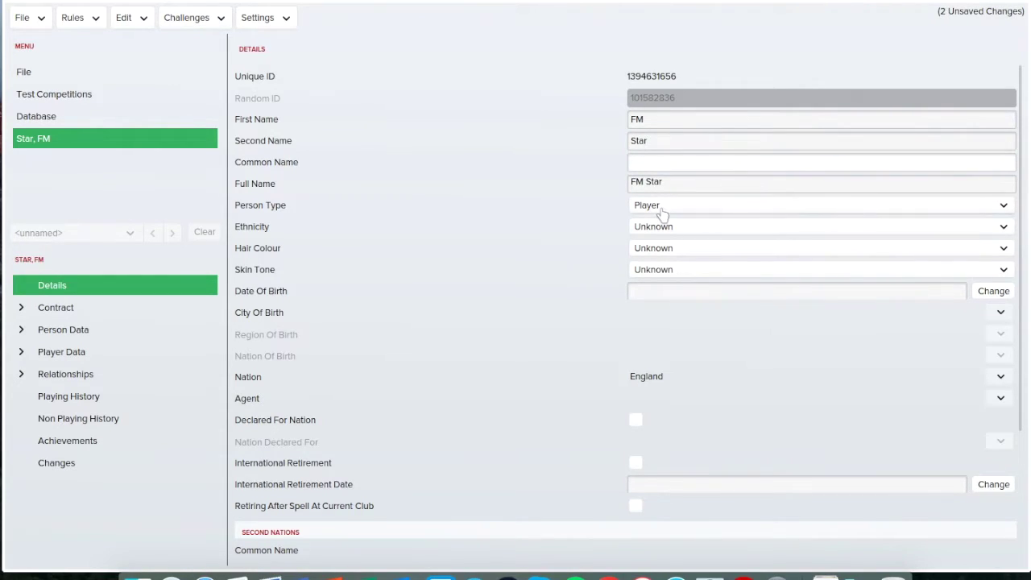
pyautogui.write('Star')
# Step: Set the player's ethnicity to Northern European, hair colour to Blonde and skin tone to Skin Tone 9
pyautogui.click(657, 228)
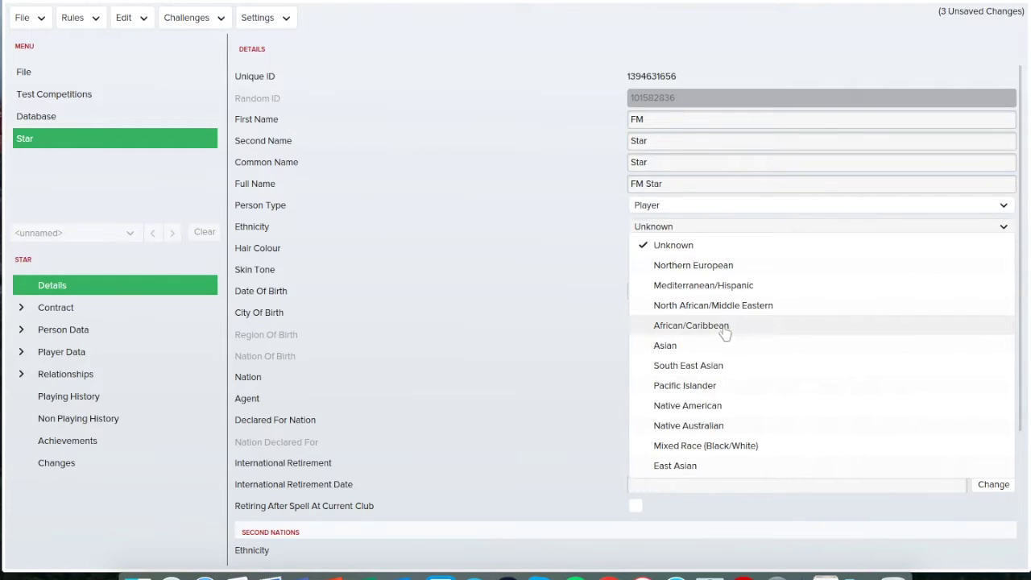
pyautogui.click(752, 271)
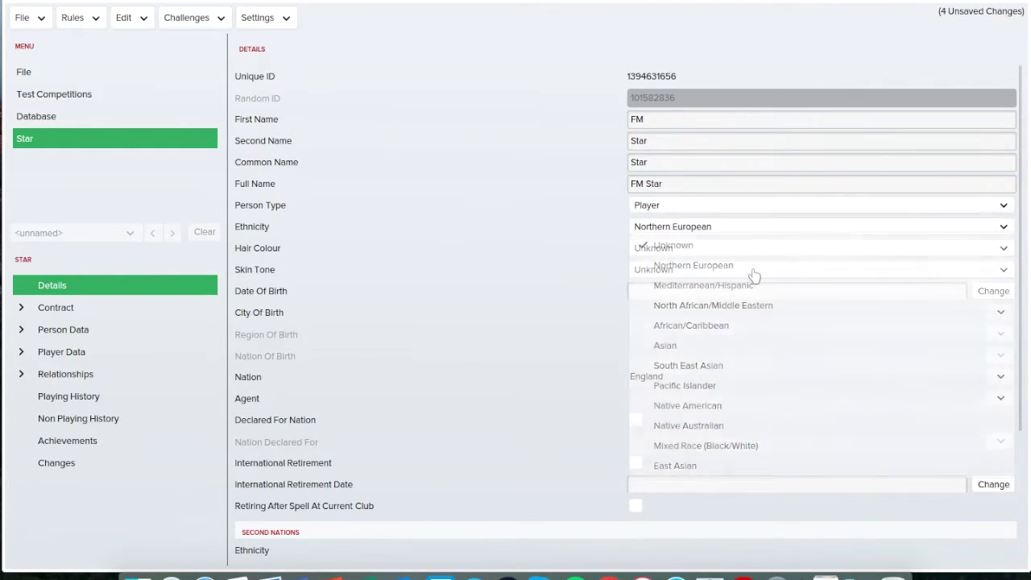
pyautogui.click(695, 252)
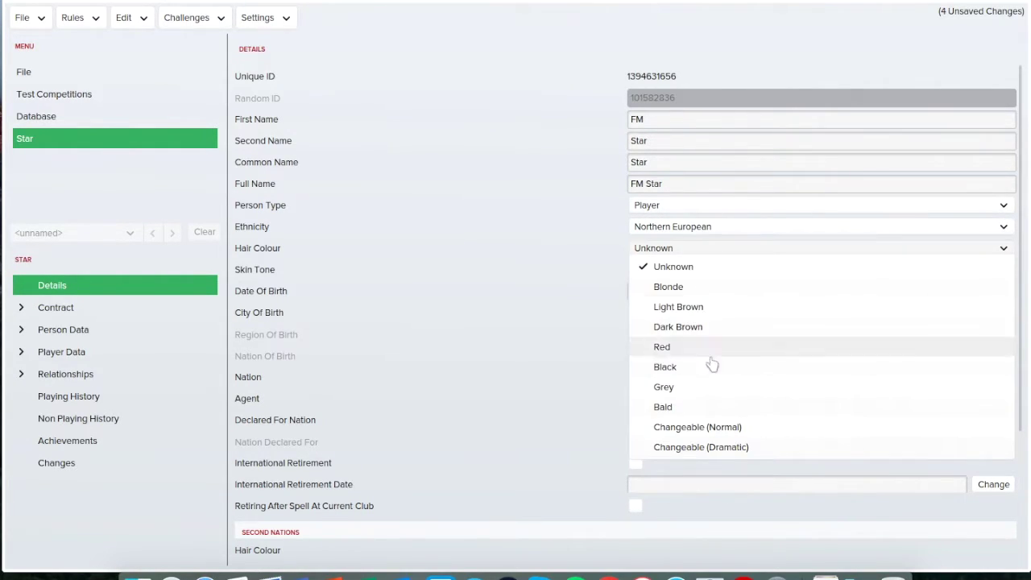
pyautogui.click(792, 288)
pyautogui.click(716, 271)
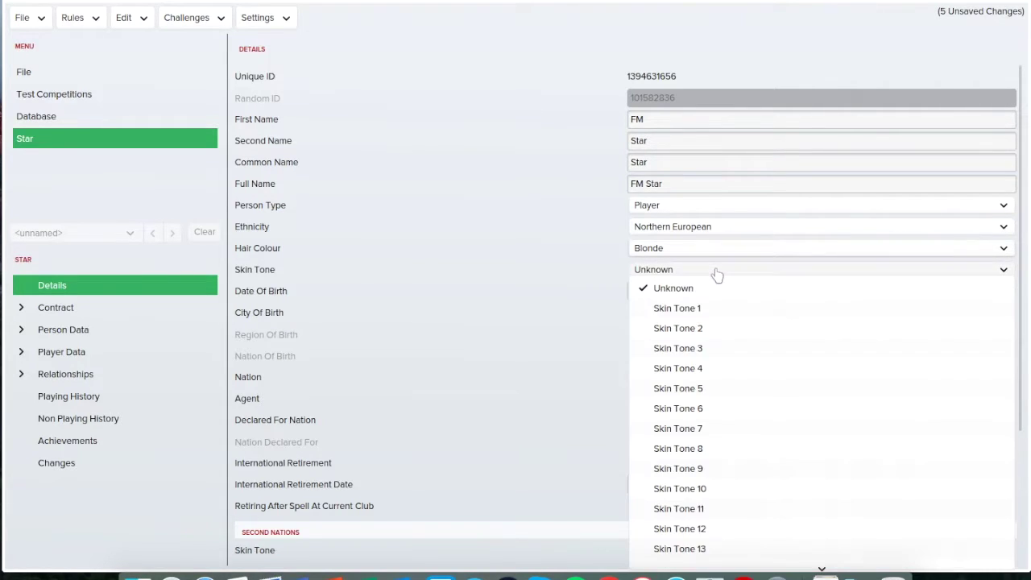
pyautogui.click(695, 390)
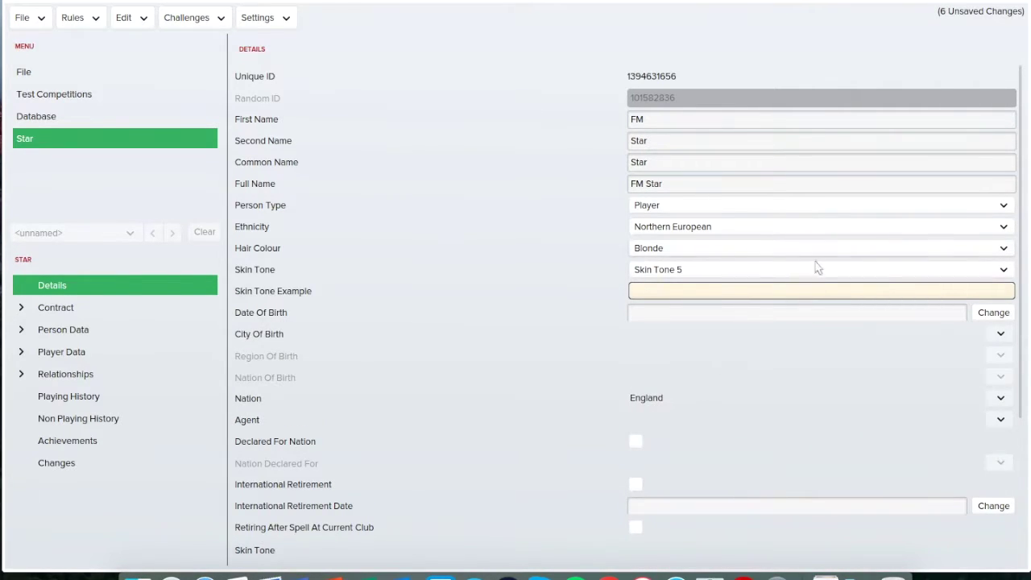
pyautogui.scroll(-4, 818, 268)
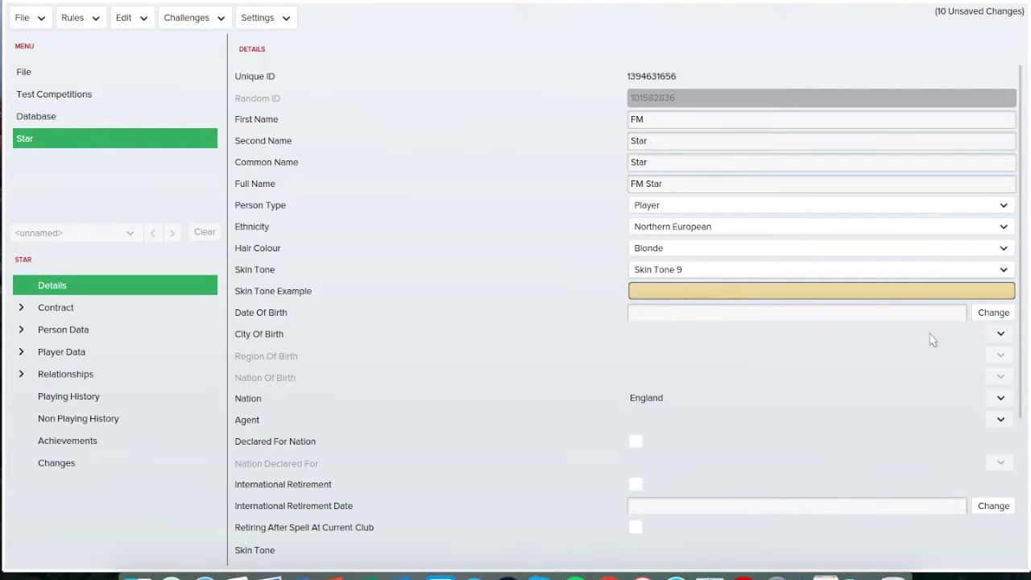
# Step: Set the player's date of birth and choose London, England as the city of birth
pyautogui.click(988, 313)
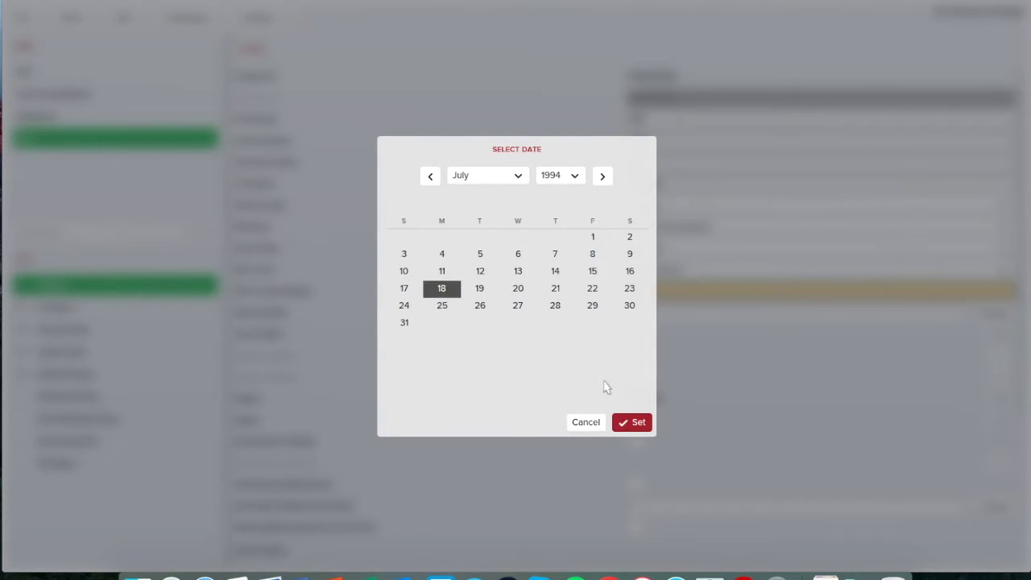
pyautogui.click(632, 421)
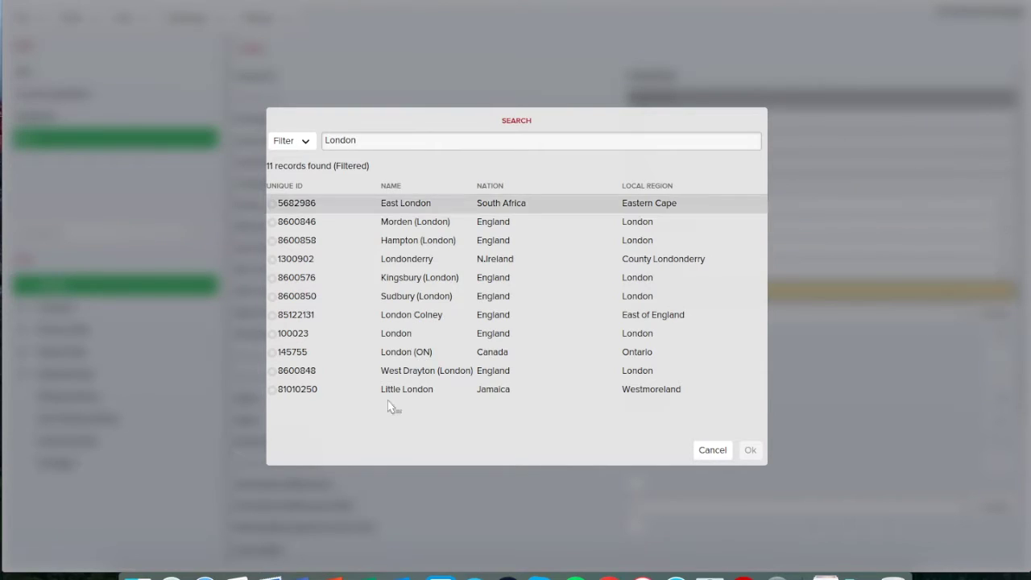
pyautogui.click(354, 337)
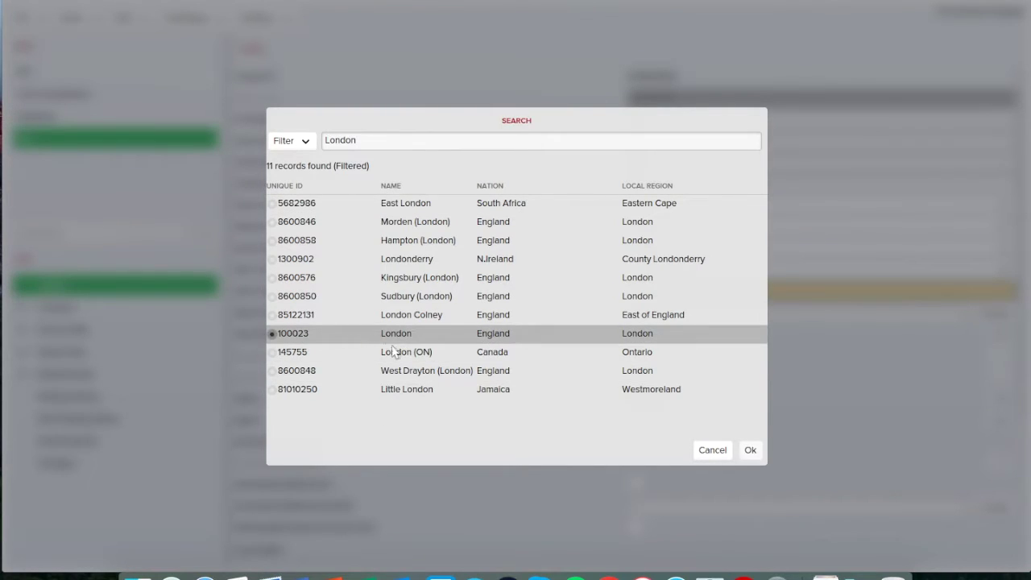
pyautogui.click(748, 450)
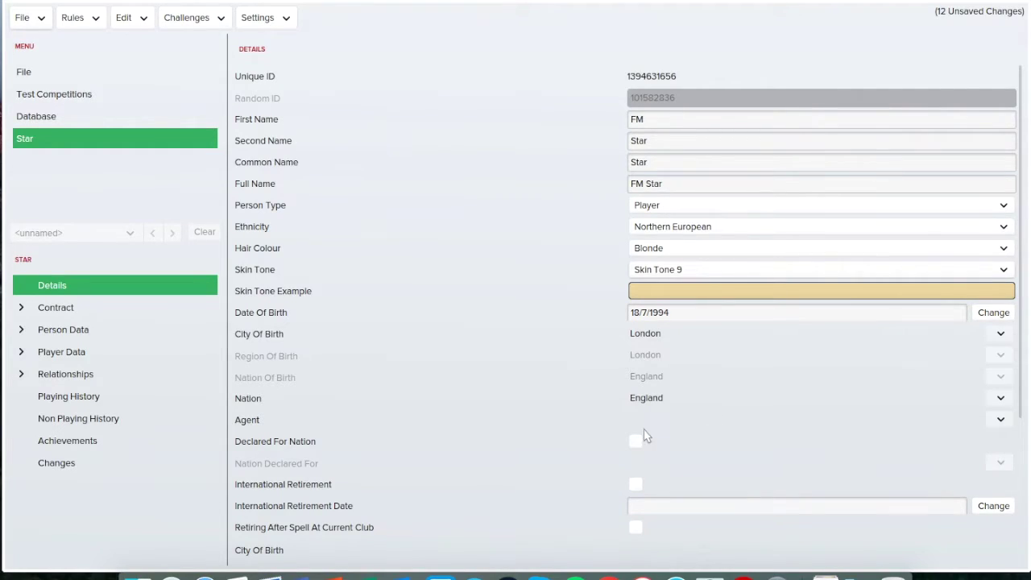
# Step: Mark the player as Declared For Nation and look through the remaining international details
pyautogui.click(1000, 420)
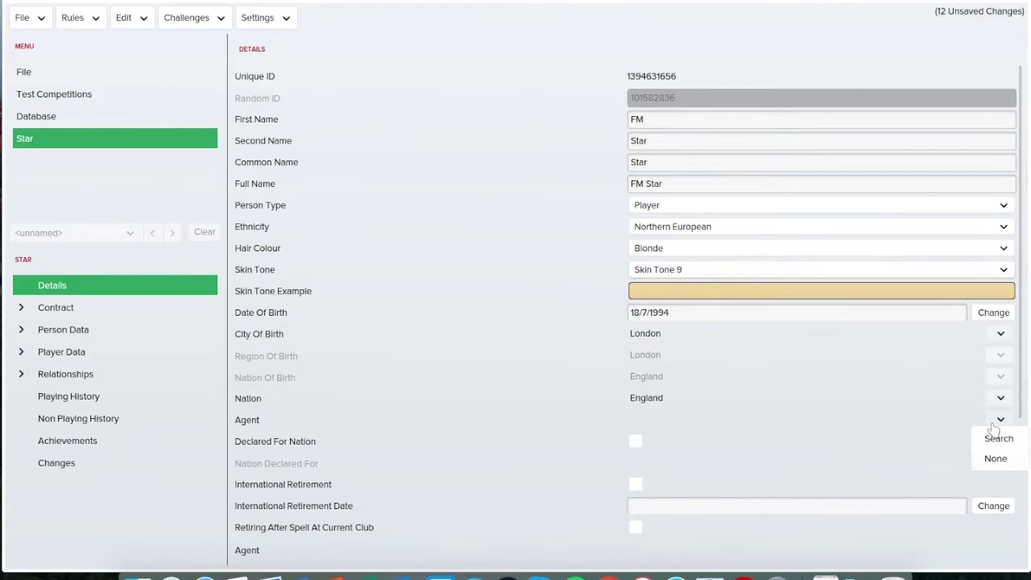
pyautogui.click(997, 422)
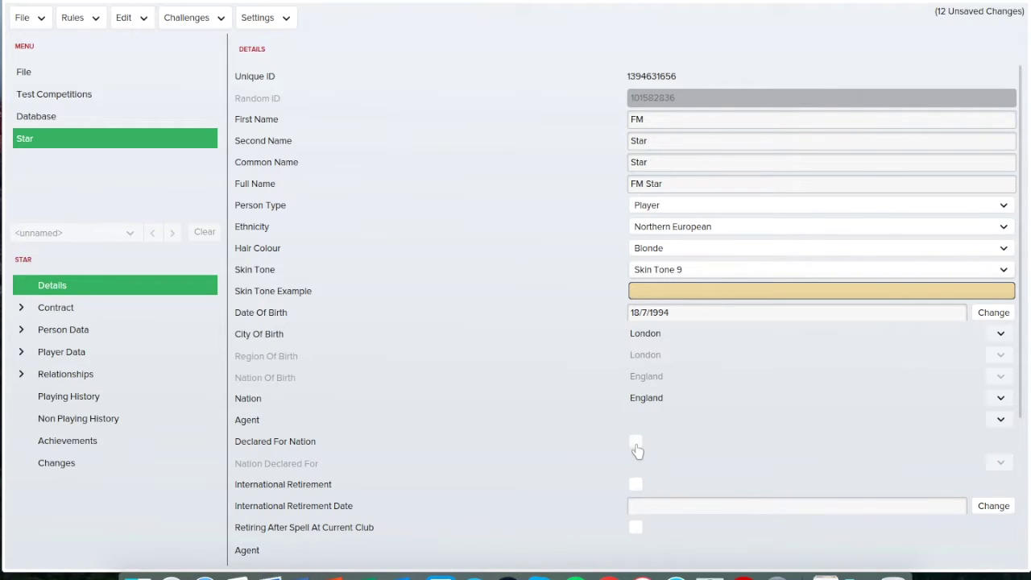
pyautogui.scroll(-1, 636, 451)
pyautogui.click(638, 402)
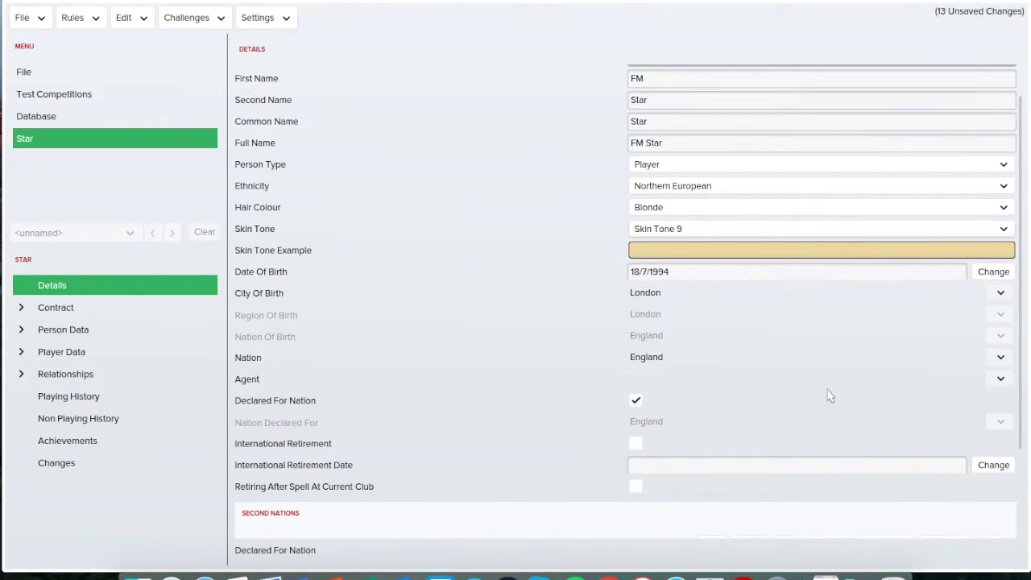
pyautogui.scroll(-2, 827, 390)
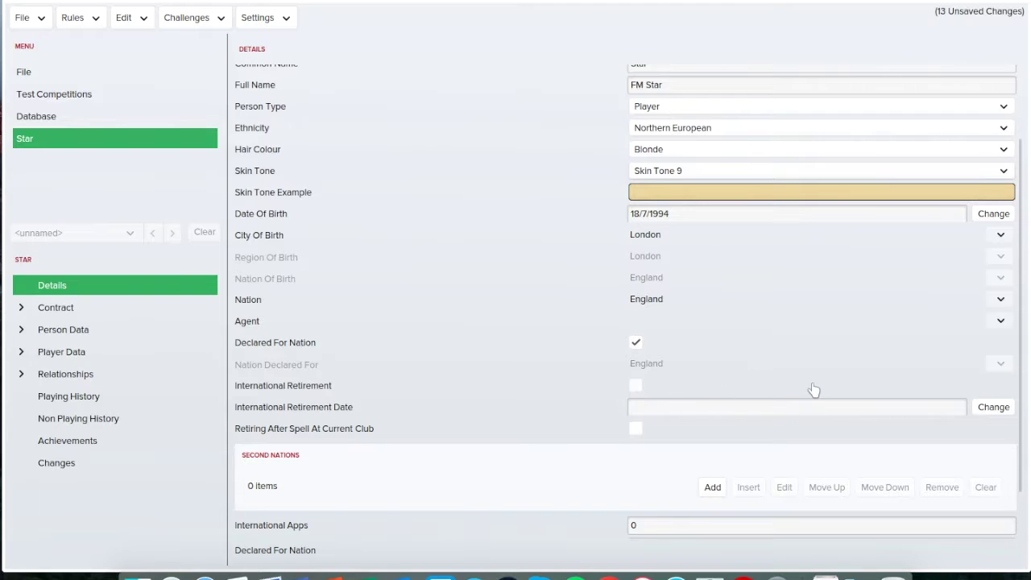
pyautogui.scroll(-2, 812, 387)
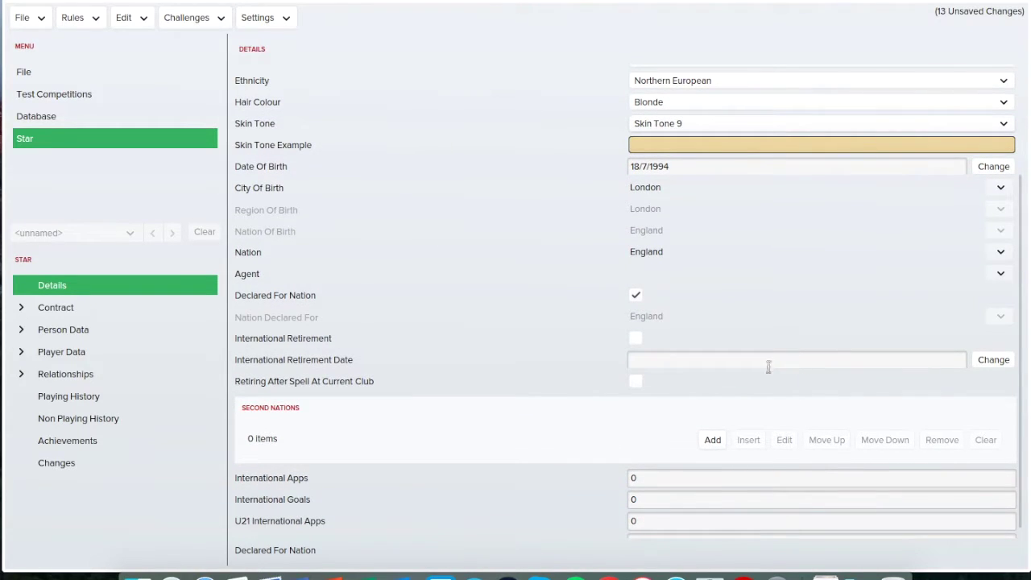
pyautogui.scroll(-1, 650, 386)
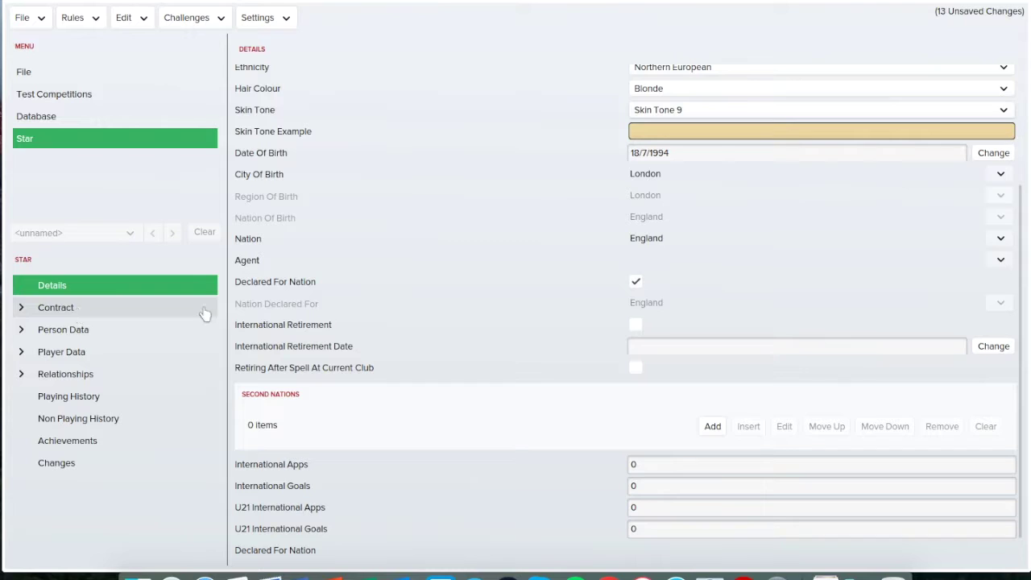
pyautogui.scroll(3, 435, 342)
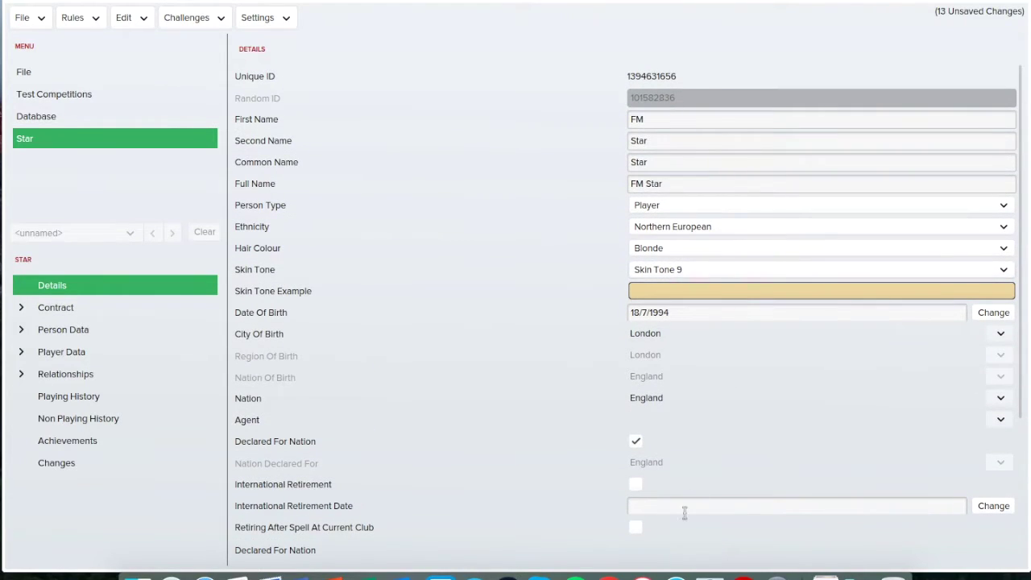
# Step: Assign the English Premier Division club Arsenal in the player's club contract
pyautogui.click(55, 307)
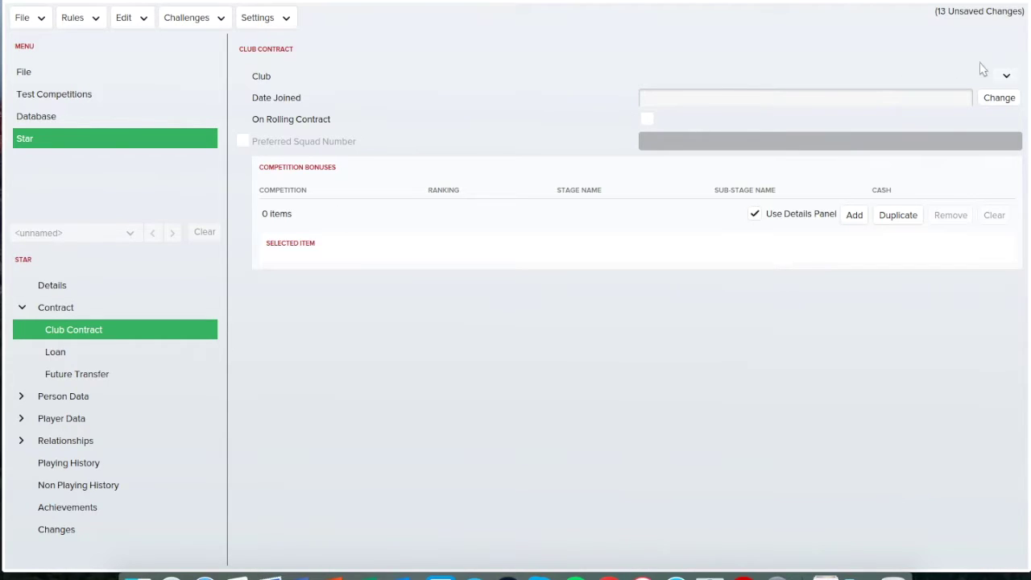
pyautogui.click(1007, 77)
pyautogui.click(999, 95)
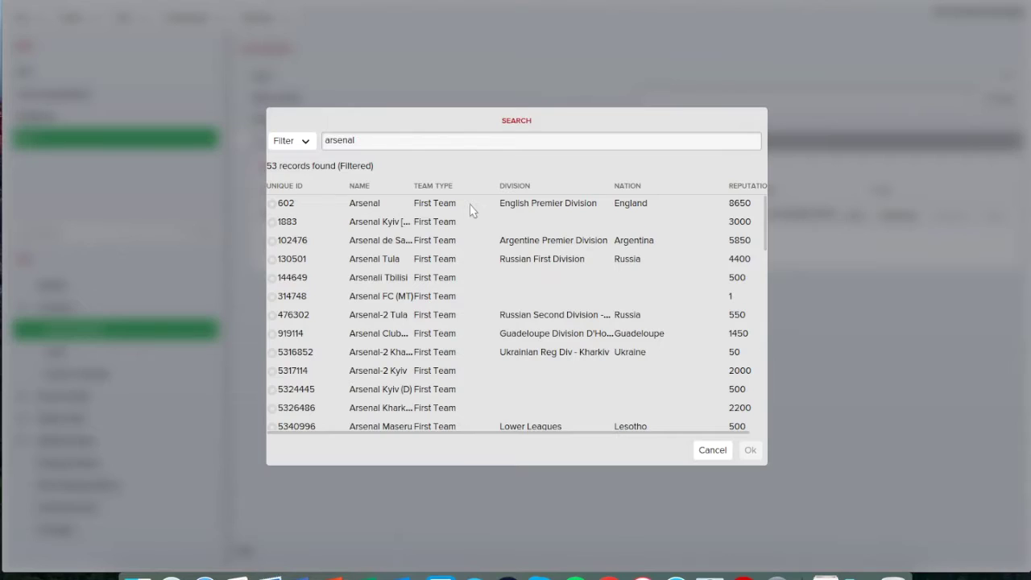
pyautogui.click(324, 209)
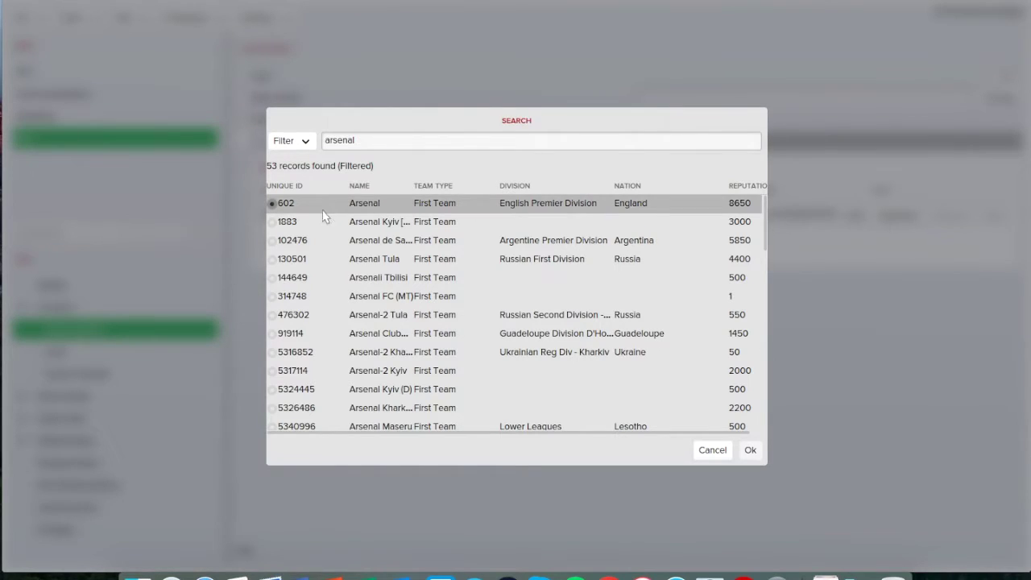
pyautogui.click(750, 450)
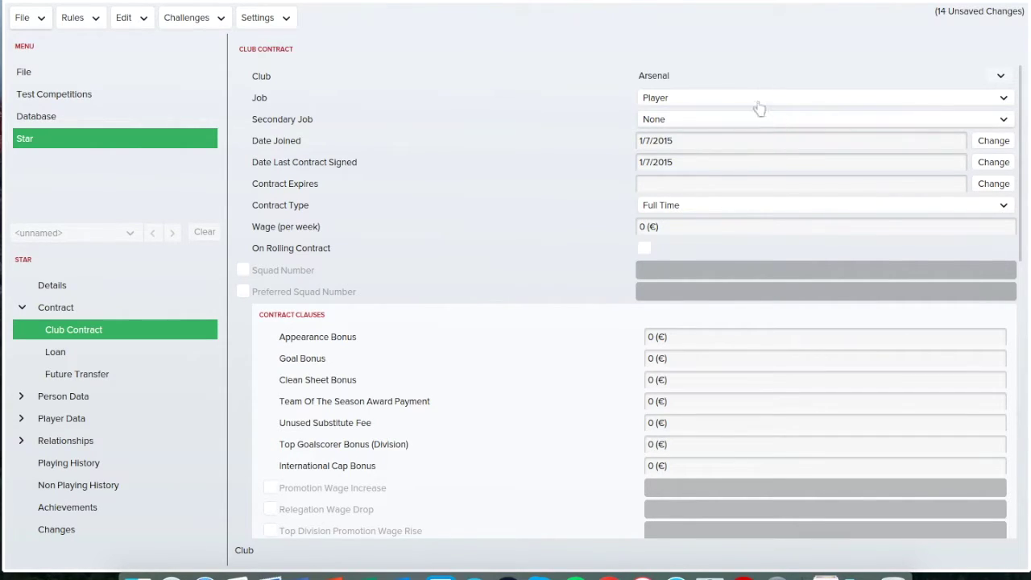
pyautogui.click(725, 106)
pyautogui.click(724, 107)
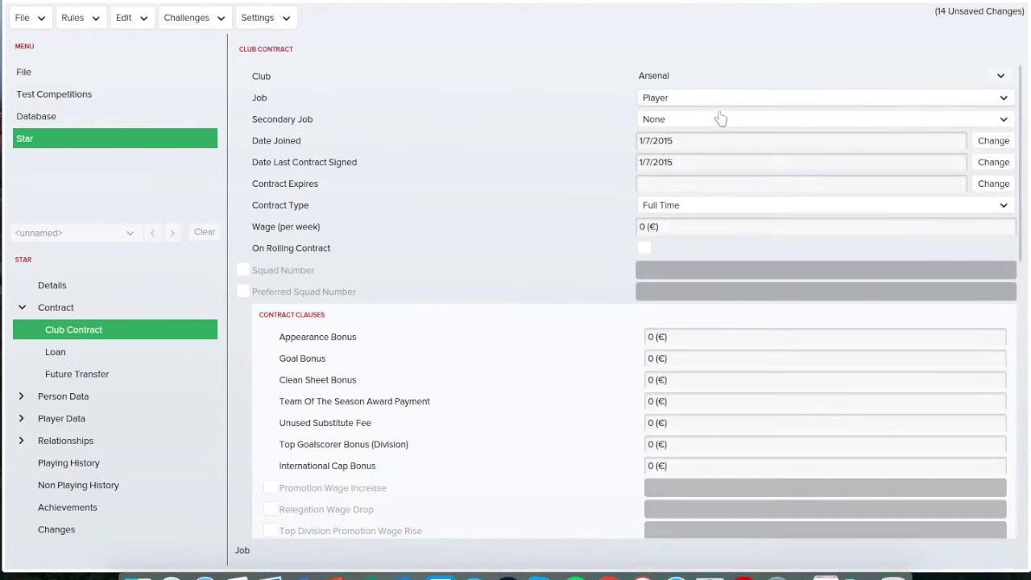
pyautogui.click(719, 120)
pyautogui.click(719, 119)
# Step: Set the club contract's expiry date to 30/6/2020
pyautogui.click(986, 188)
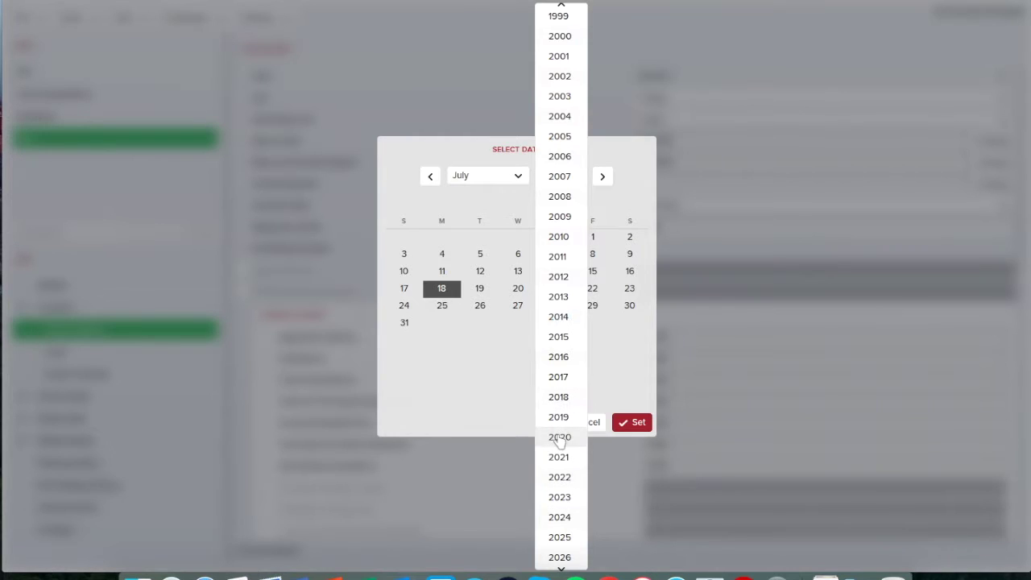
pyautogui.click(561, 435)
pyautogui.click(517, 238)
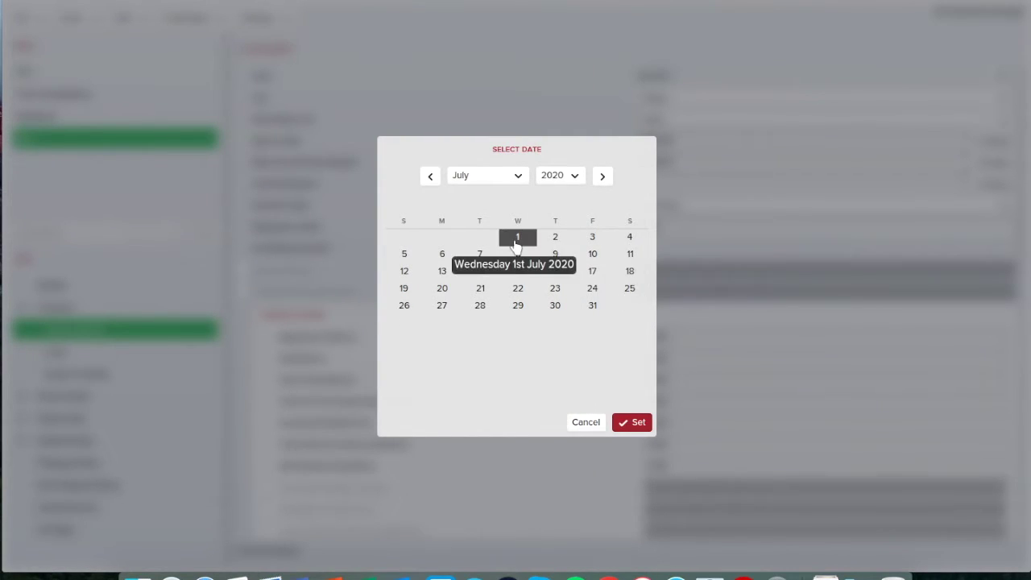
pyautogui.click(430, 176)
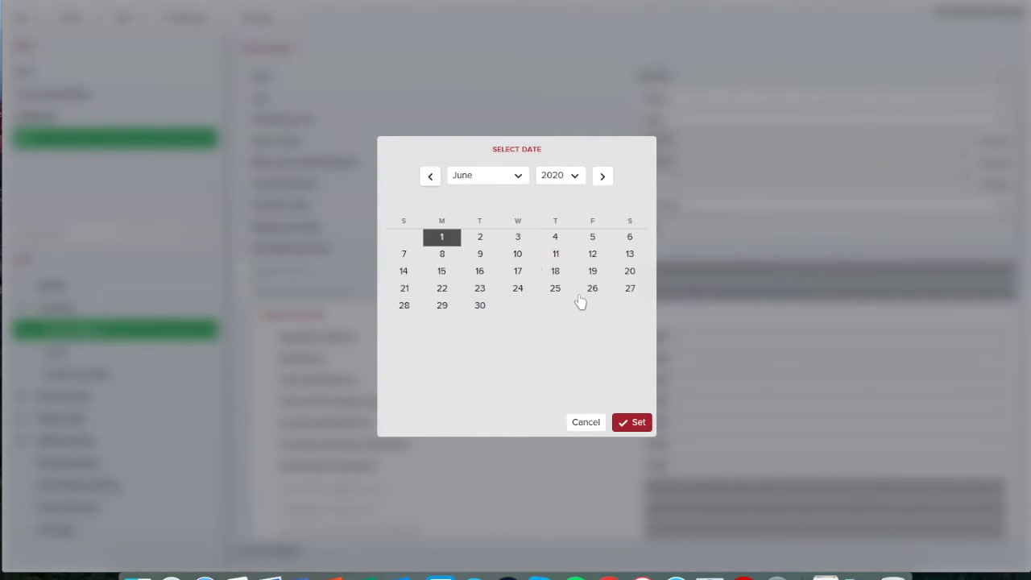
pyautogui.click(487, 310)
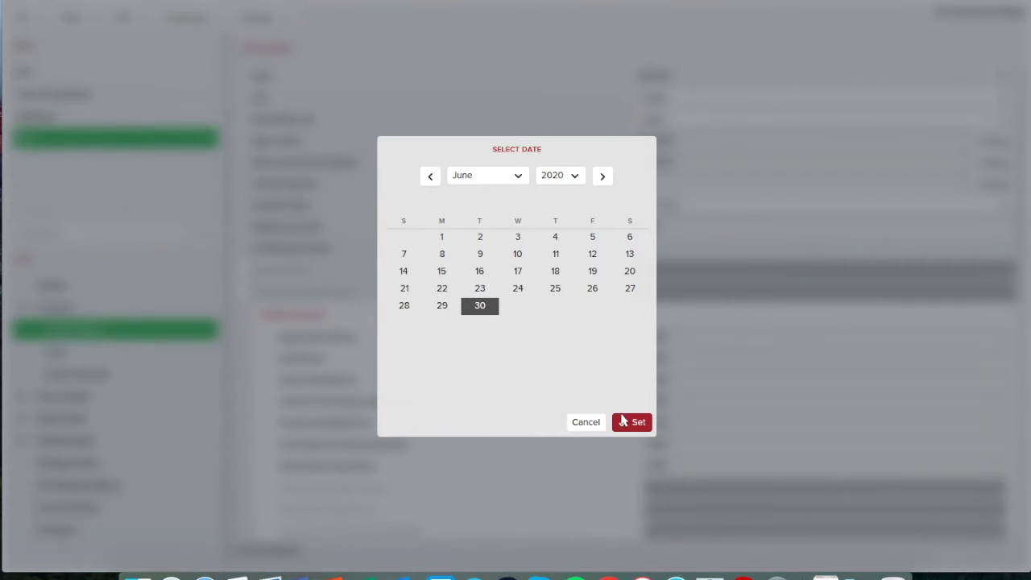
pyautogui.click(632, 422)
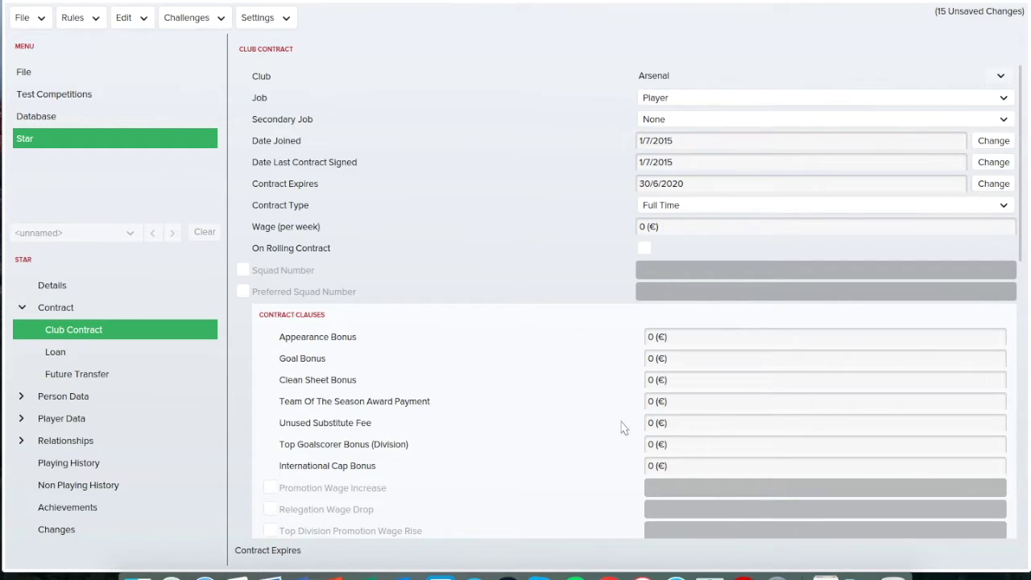
# Step: Set the player's weekly wage in the club contract to €100,000
pyautogui.click(646, 226)
pyautogui.write('100,00')
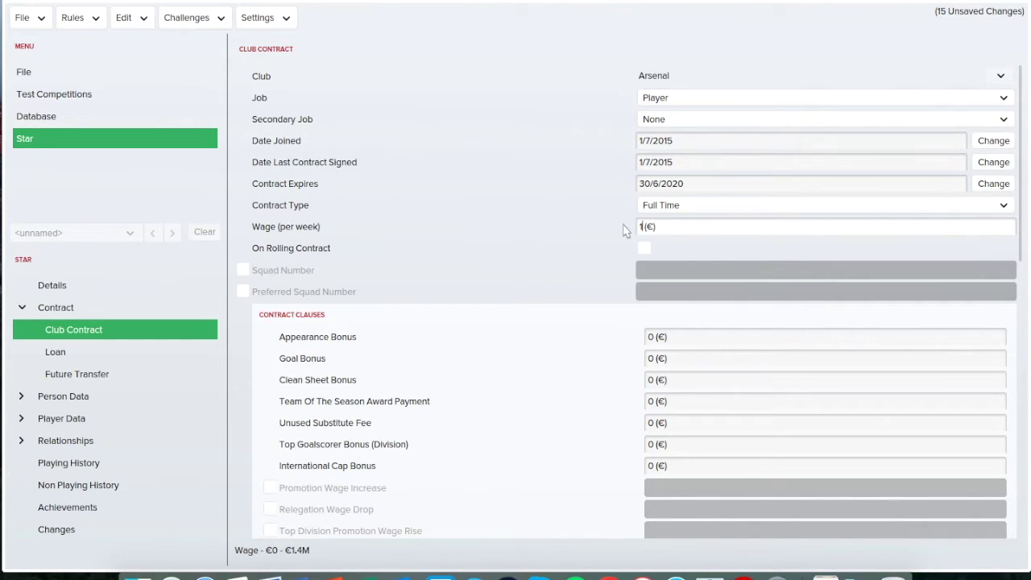
pyautogui.write('0')
pyautogui.press('Return')
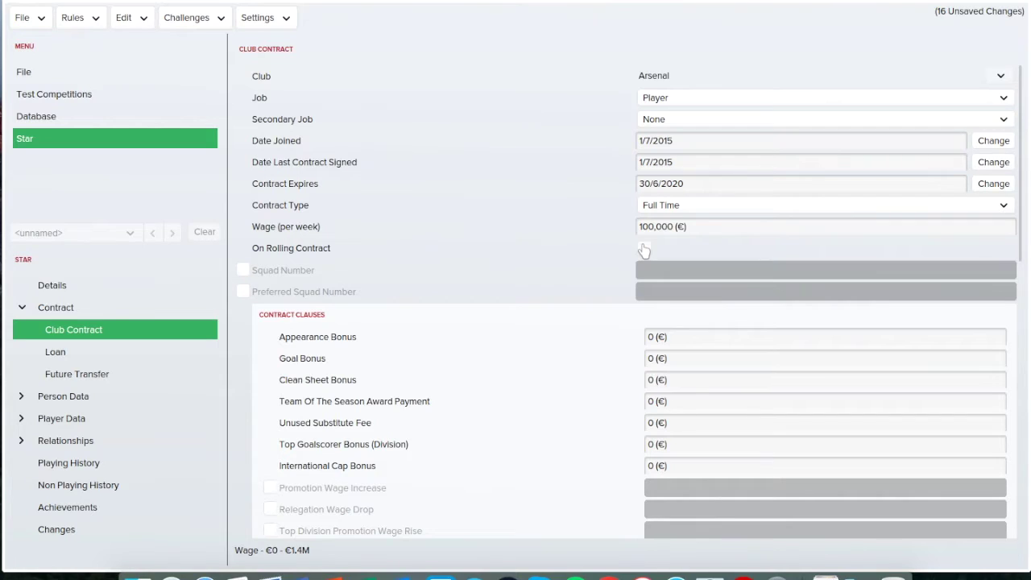
# Step: In the contract clauses, set the Appearance Bonus to €10,000 and the Goal Bonus to €7,500
pyautogui.scroll(-1, 596, 282)
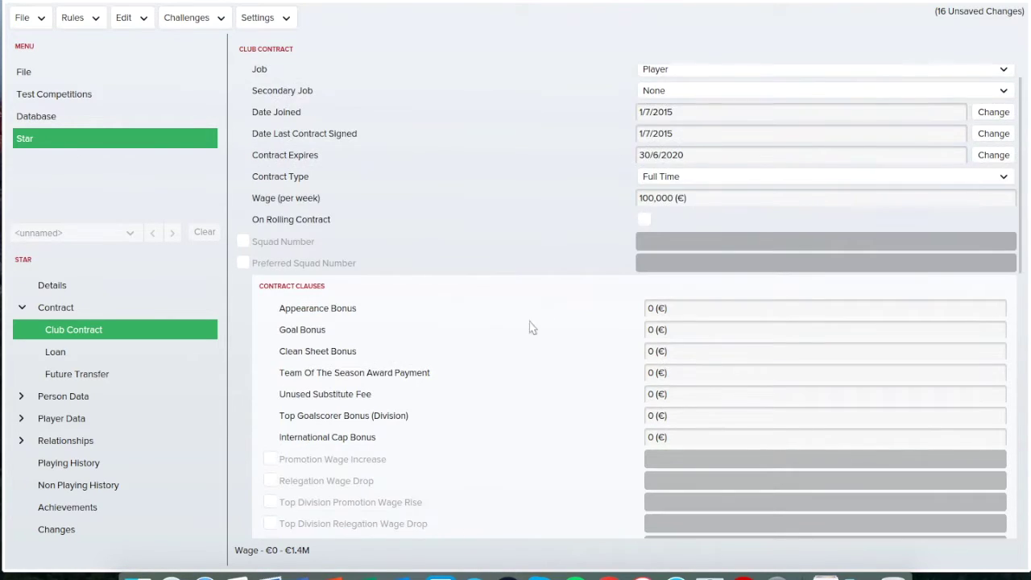
pyautogui.scroll(-5, 550, 388)
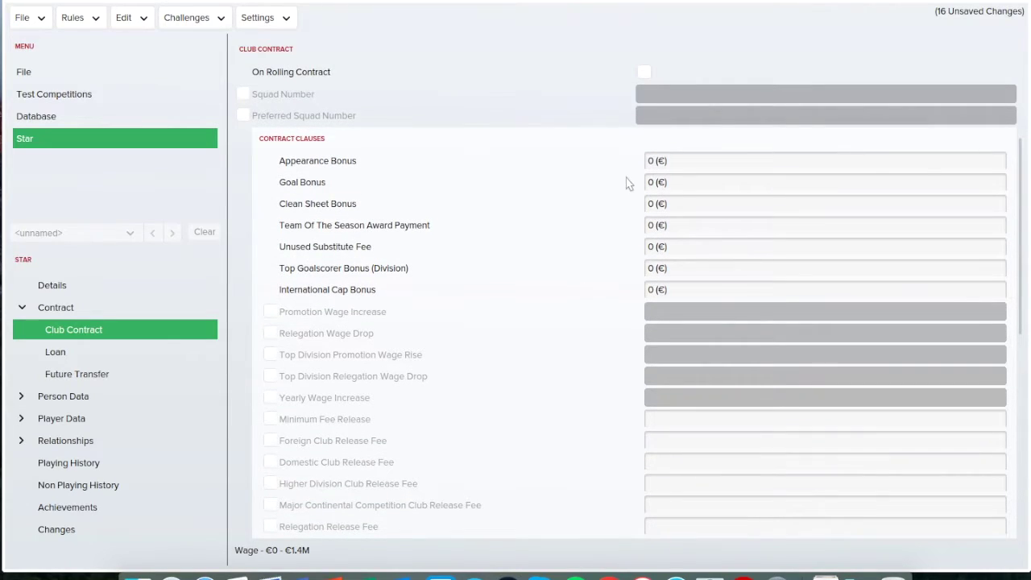
pyautogui.click(648, 160)
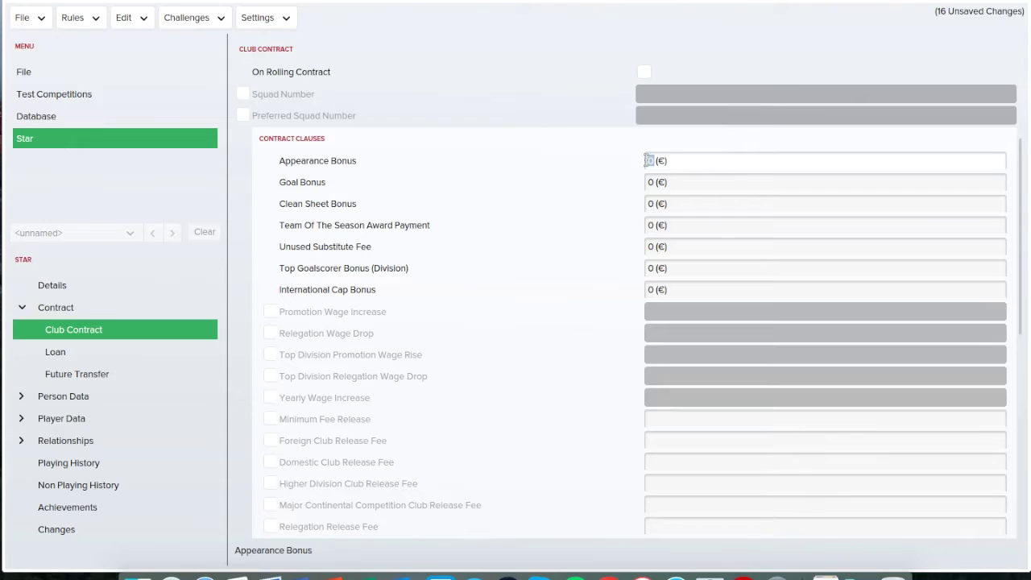
pyautogui.write('10000')
pyautogui.click(658, 180)
pyautogui.press('BackSpace')
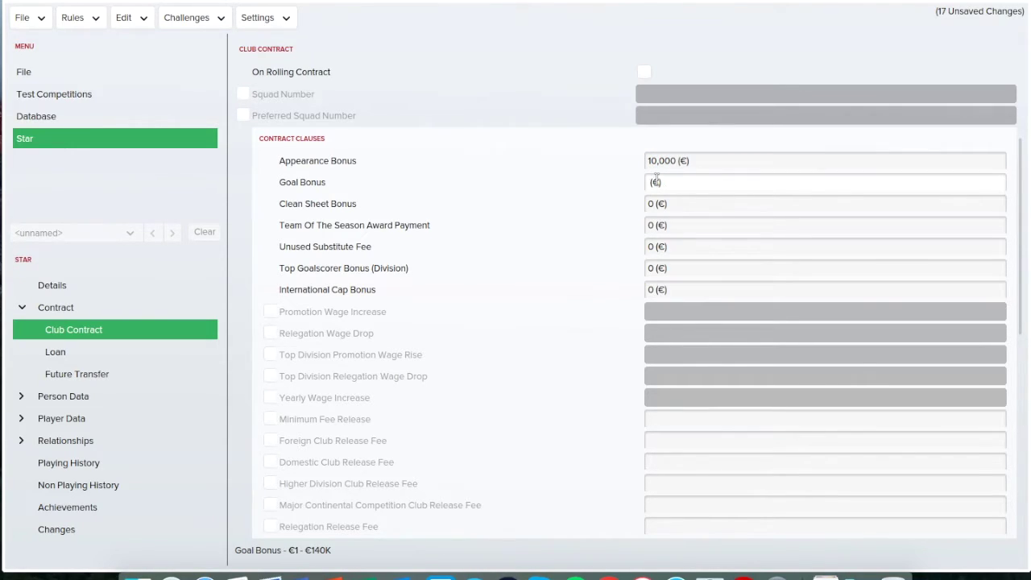
pyautogui.write('7500')
# Step: Set the Unused Substitute Fee to €4,000 and the Top Goalscorer Bonus (Division) to €100,000
pyautogui.click(655, 247)
pyautogui.press('BackSpace')
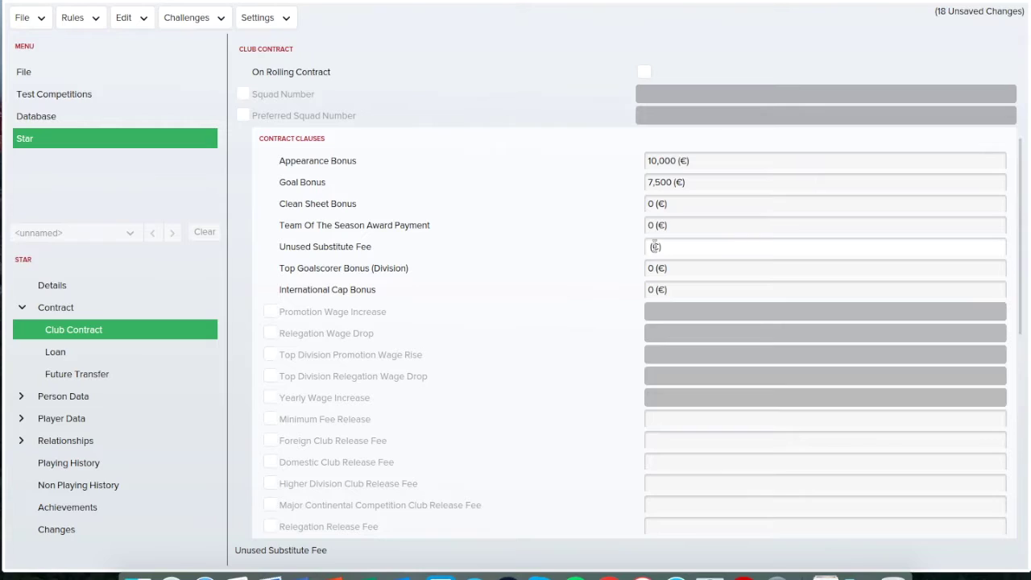
pyautogui.write('4000')
pyautogui.click(651, 268)
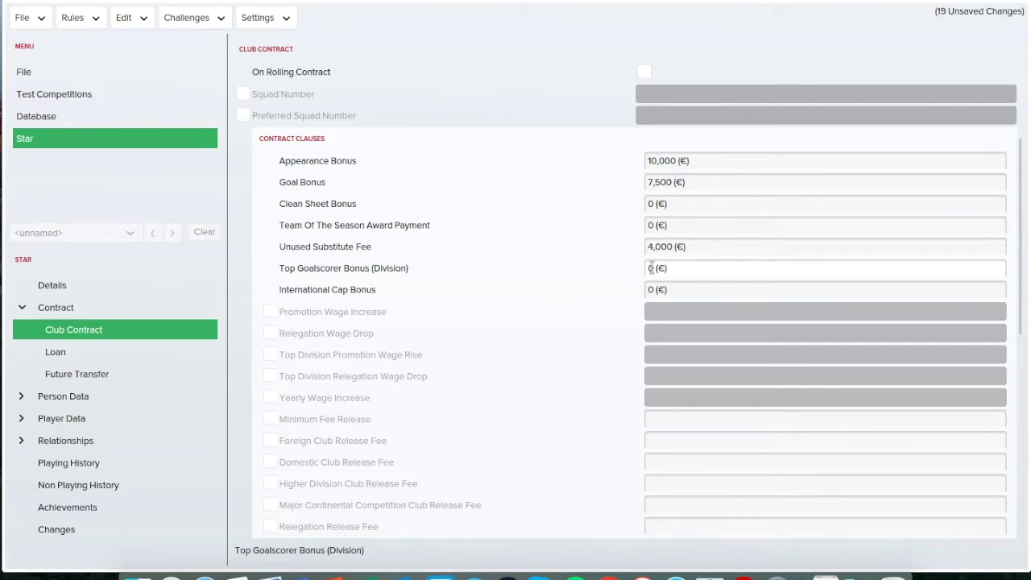
pyautogui.write('100000')
# Step: Look through the remaining contract clauses, competition bonuses, and the player's loan and future transfer details
pyautogui.scroll(-3, 589, 349)
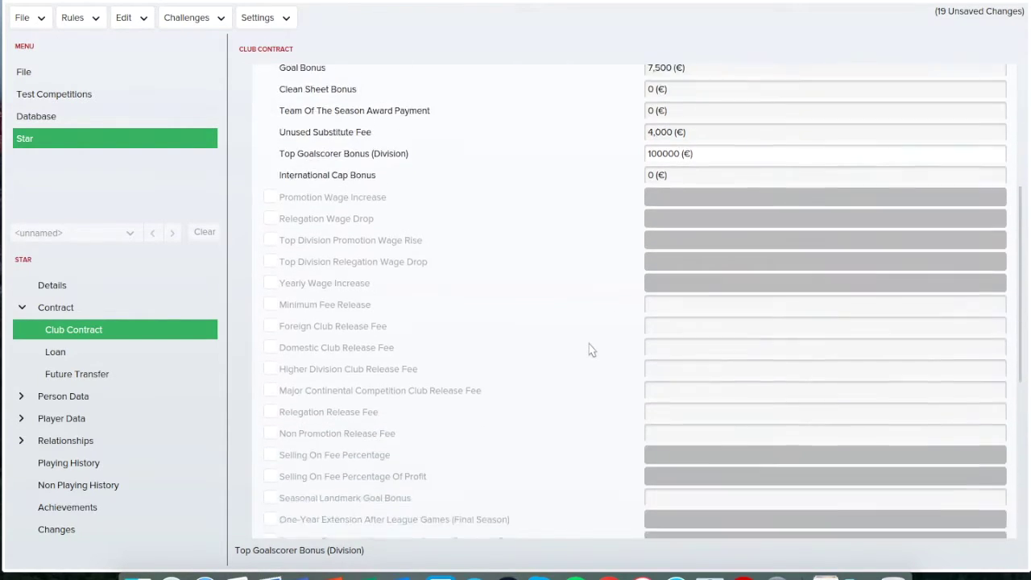
pyautogui.scroll(-1, 465, 252)
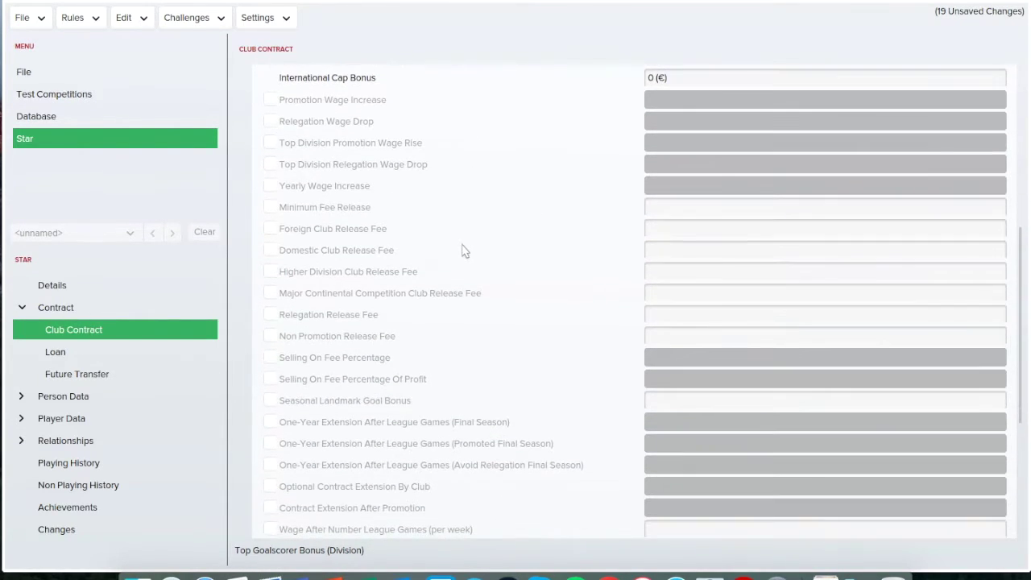
pyautogui.scroll(-4, 465, 251)
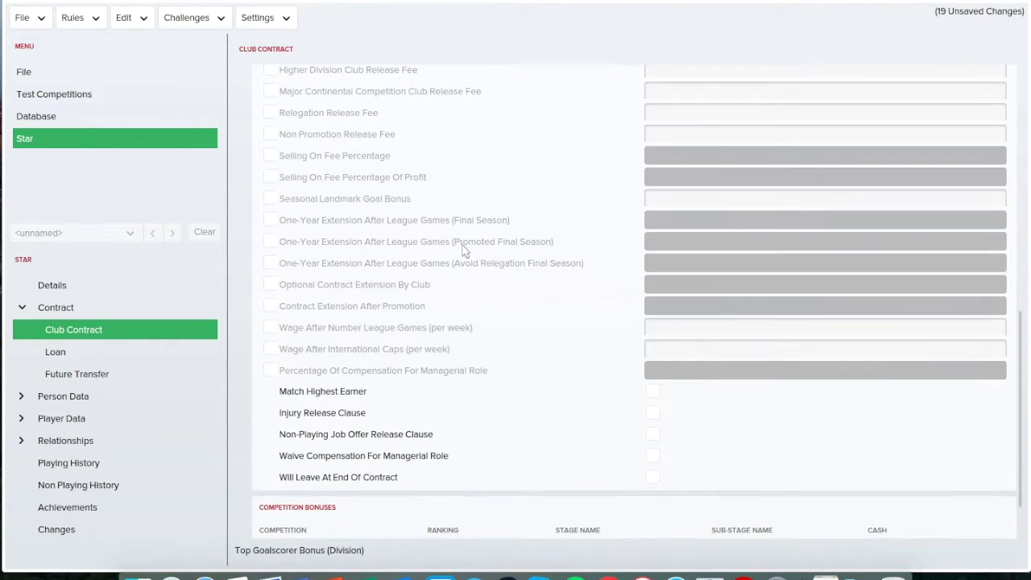
pyautogui.scroll(-2, 599, 410)
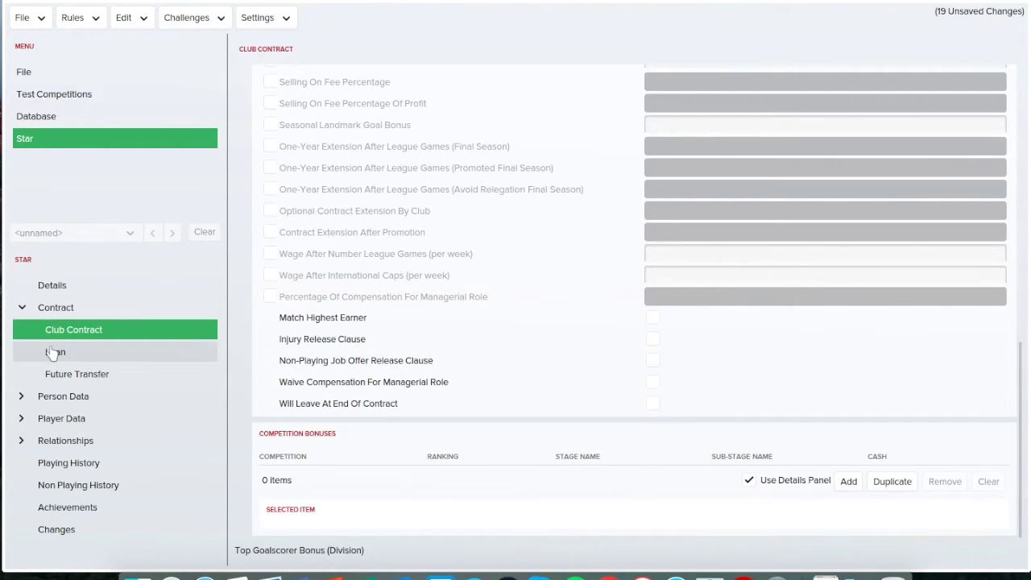
pyautogui.click(100, 360)
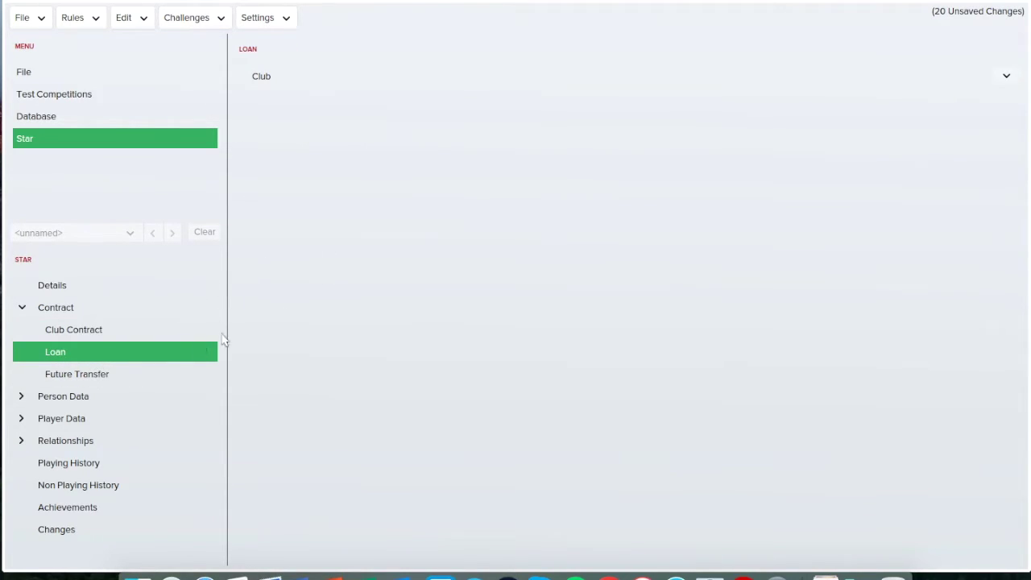
pyautogui.click(112, 376)
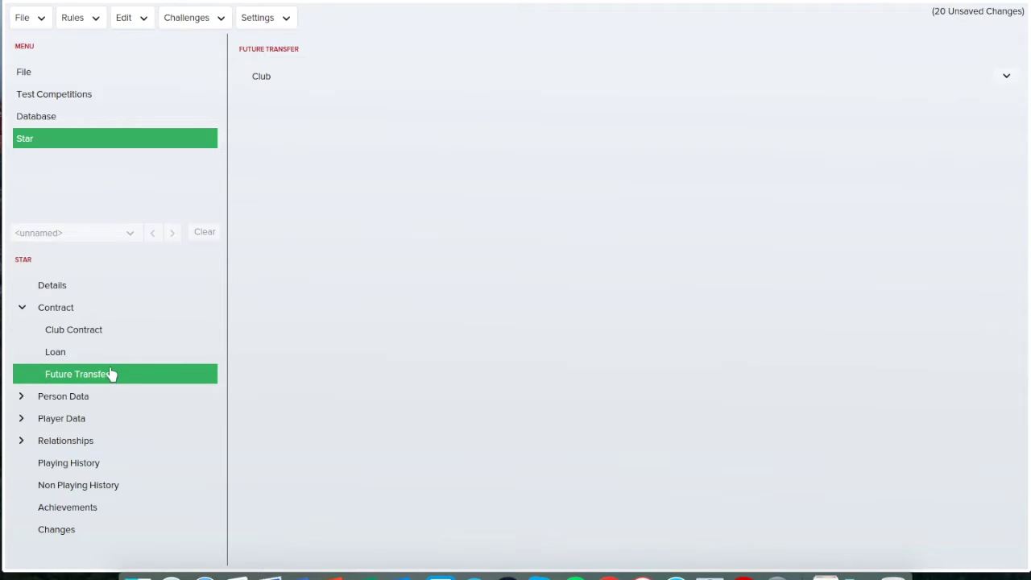
pyautogui.click(118, 364)
pyautogui.click(112, 384)
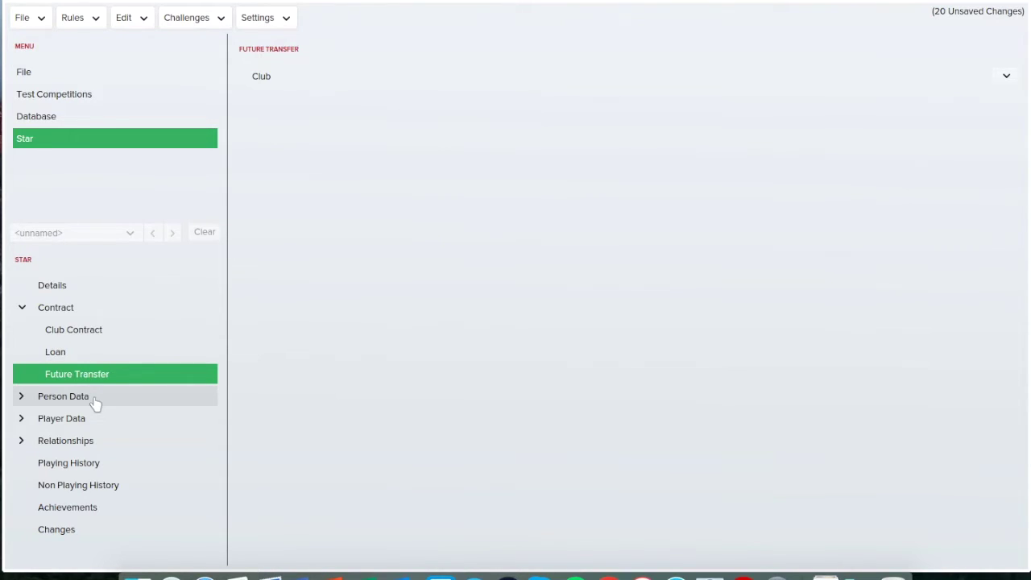
# Step: In the player's personal attributes, set both Loyalty and Sportsmanship to 20
pyautogui.click(95, 404)
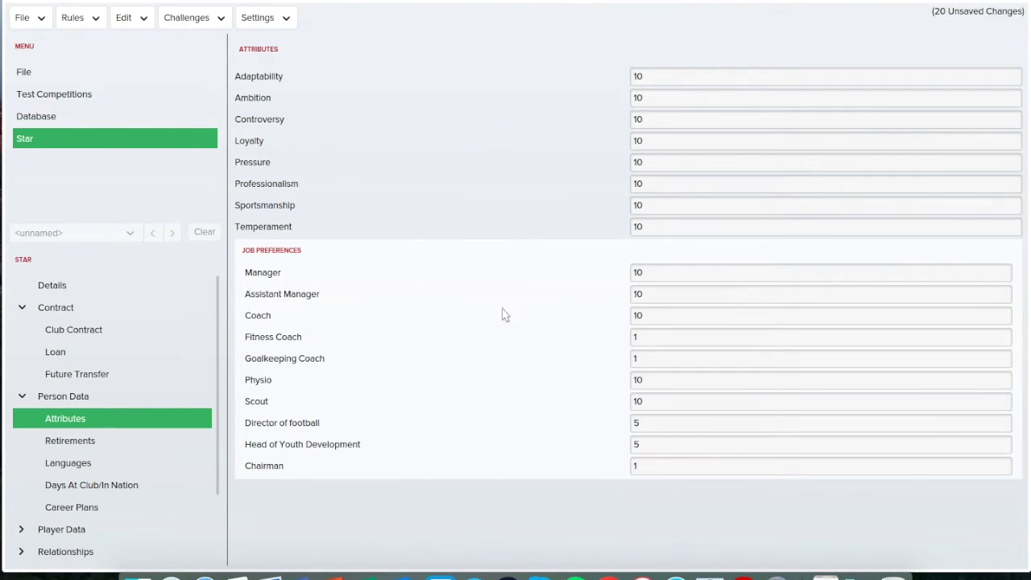
pyautogui.click(652, 140)
pyautogui.press('BackSpace')
pyautogui.press('BackSpace')
pyautogui.write('20')
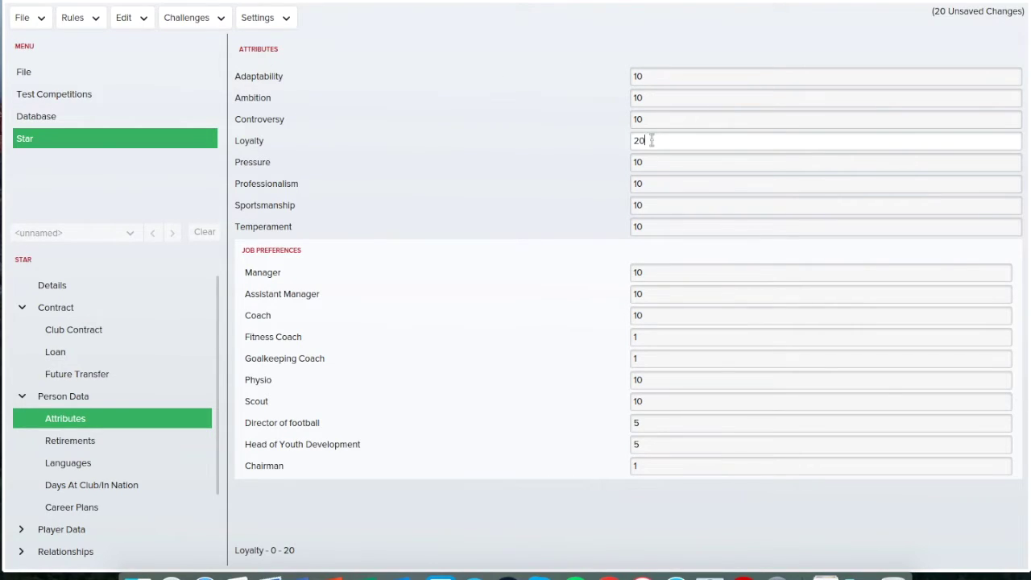
pyautogui.click(650, 209)
pyautogui.press('BackSpace')
pyautogui.press('BackSpace')
pyautogui.write('20')
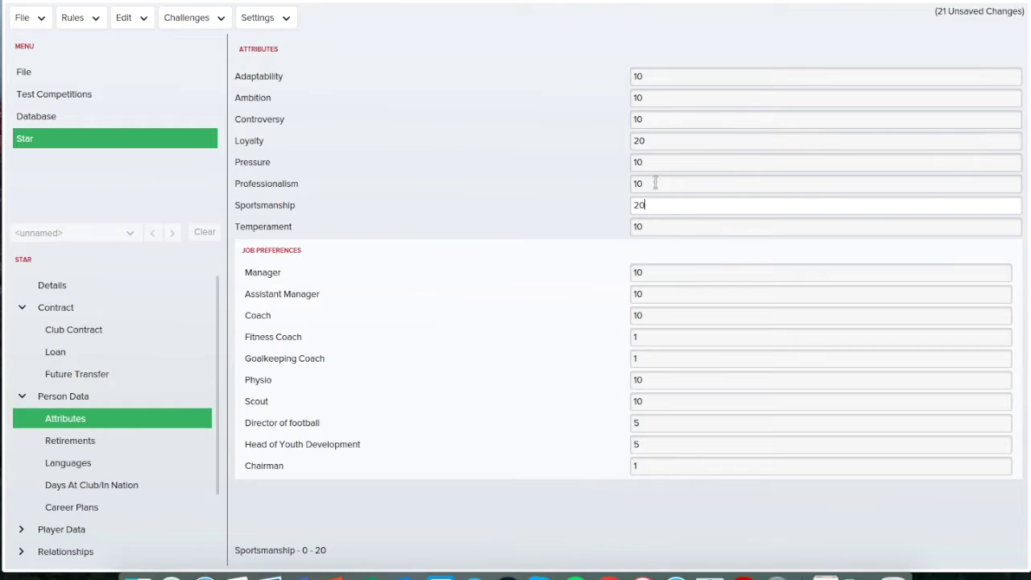
# Step: Set the player's Pressure attribute to 15 and Professionalism to 17
pyautogui.click(654, 158)
pyautogui.press('BackSpace')
pyautogui.press('BackSpace')
pyautogui.write('15')
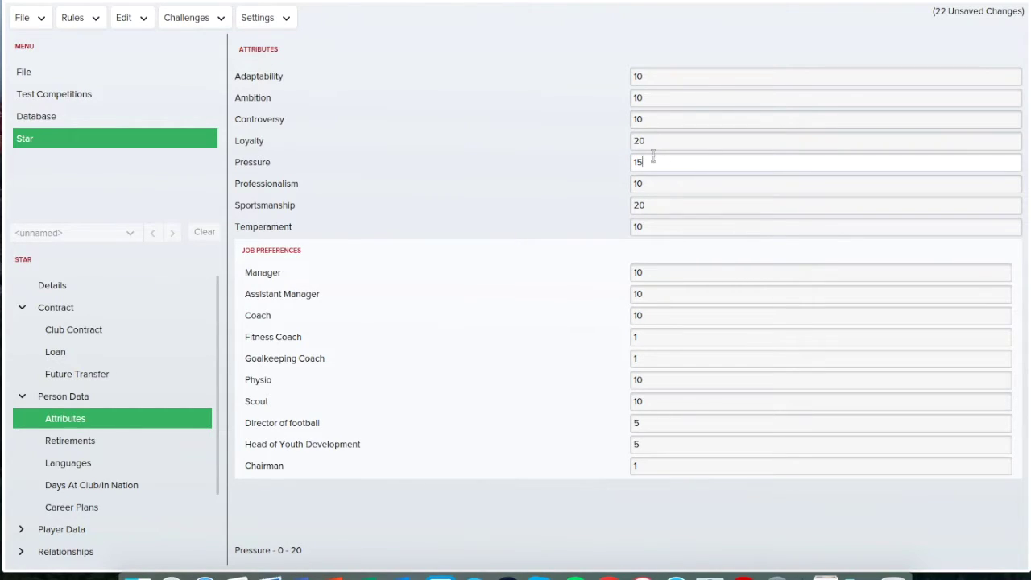
pyautogui.click(649, 180)
pyautogui.press('BackSpace')
pyautogui.press('BackSpace')
pyautogui.write('17')
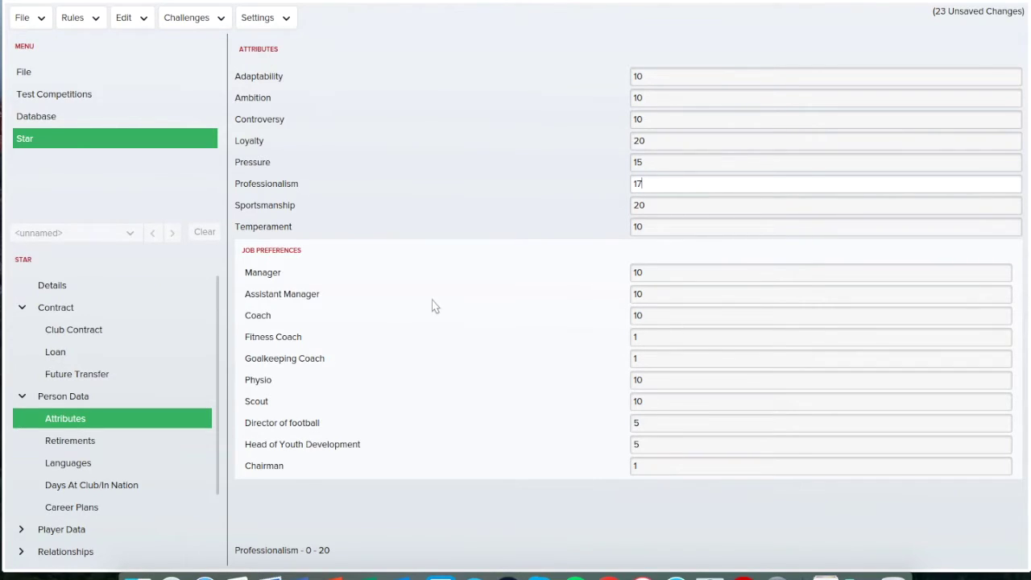
# Step: Review the player's retirements, languages, days at club or in nation, and career plans
pyautogui.click(118, 444)
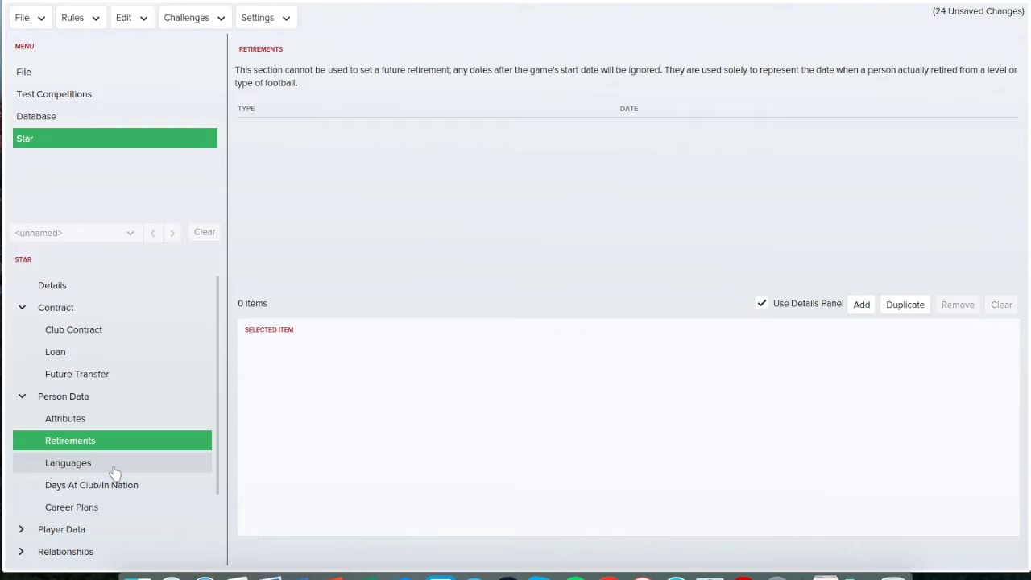
pyautogui.click(134, 466)
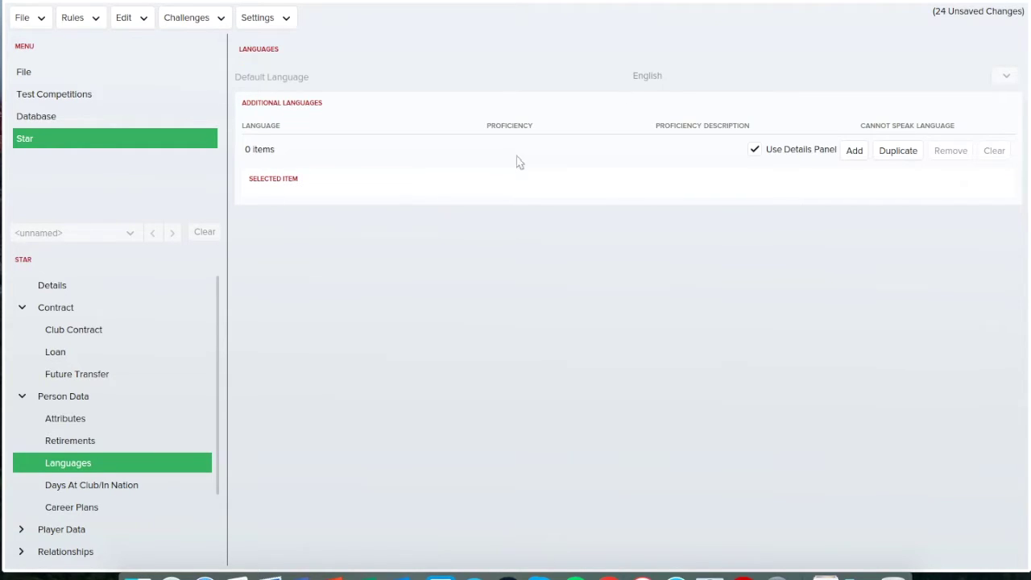
pyautogui.click(149, 497)
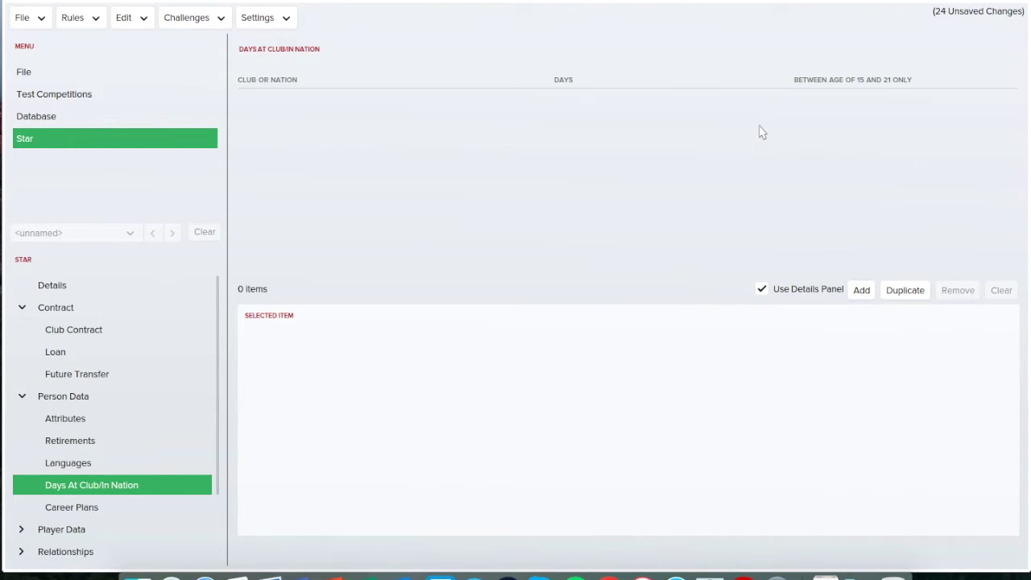
pyautogui.click(137, 507)
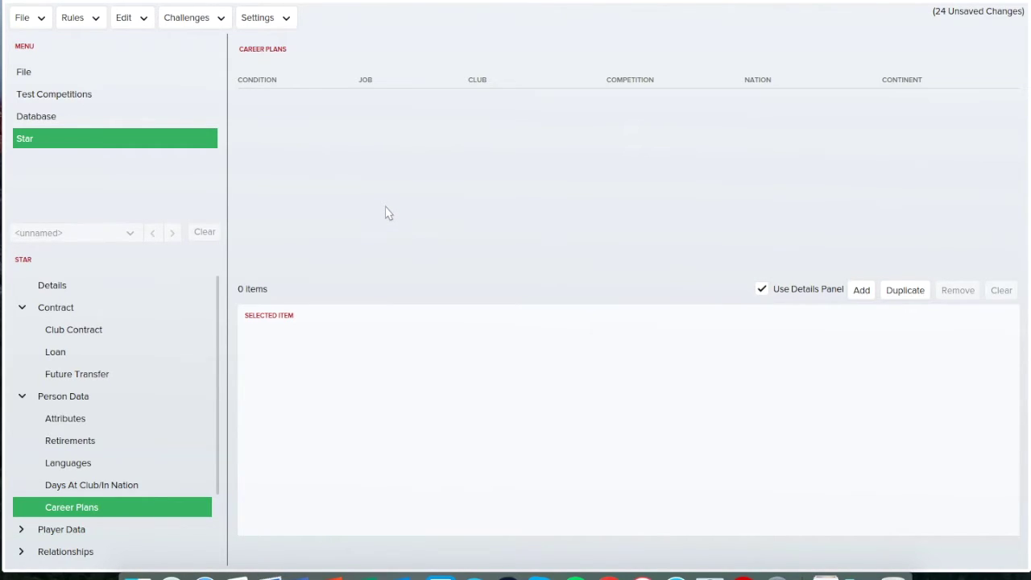
# Step: Enter Star as the Shirt Name in the general player data
pyautogui.scroll(-3, 127, 364)
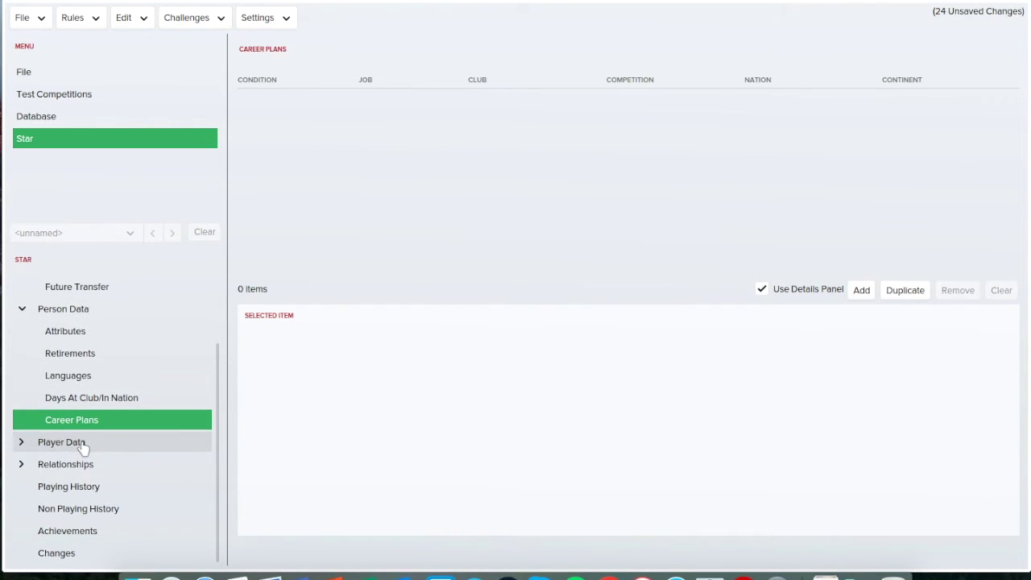
pyautogui.click(22, 309)
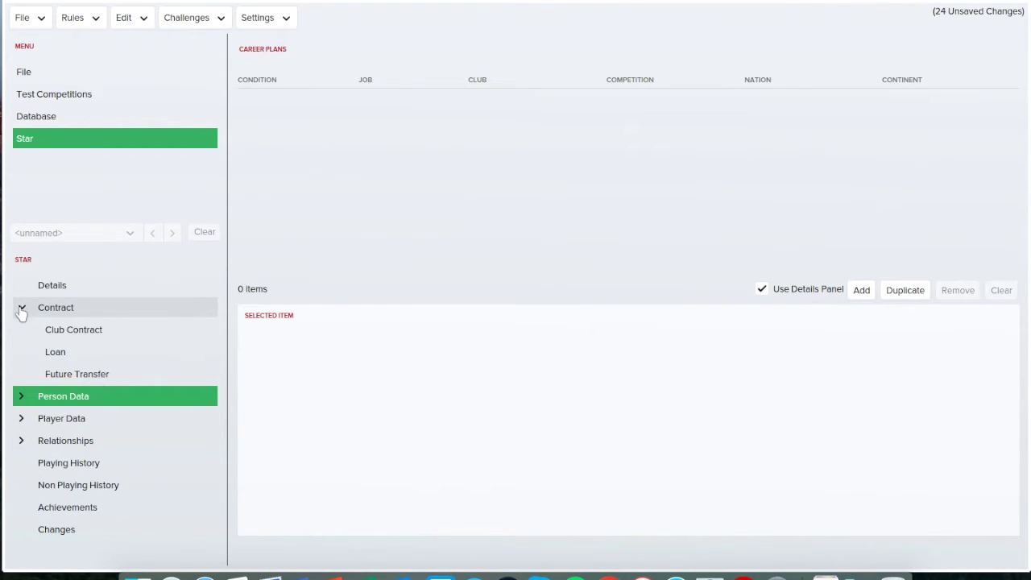
pyautogui.click(22, 309)
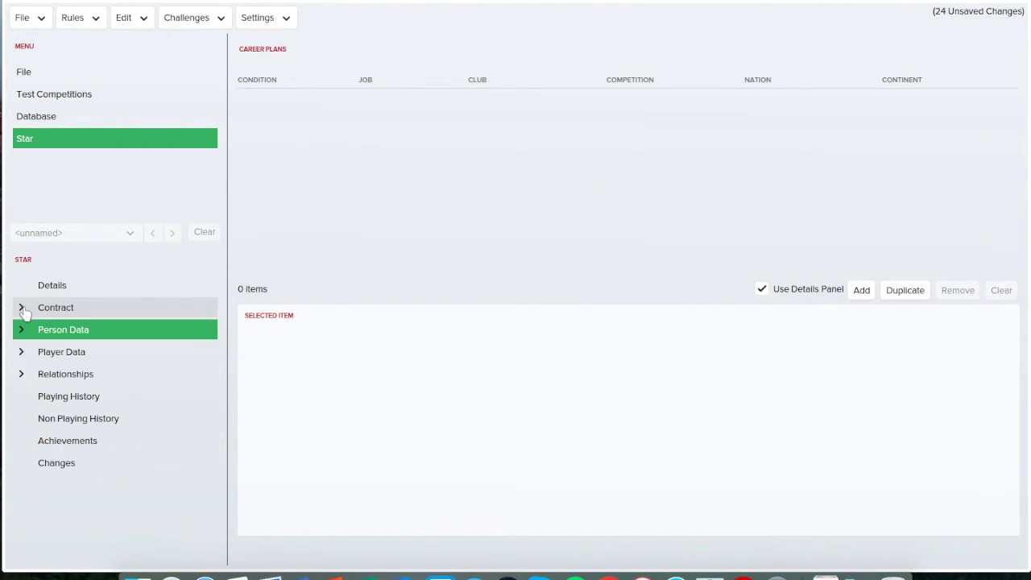
pyautogui.click(23, 353)
pyautogui.click(50, 373)
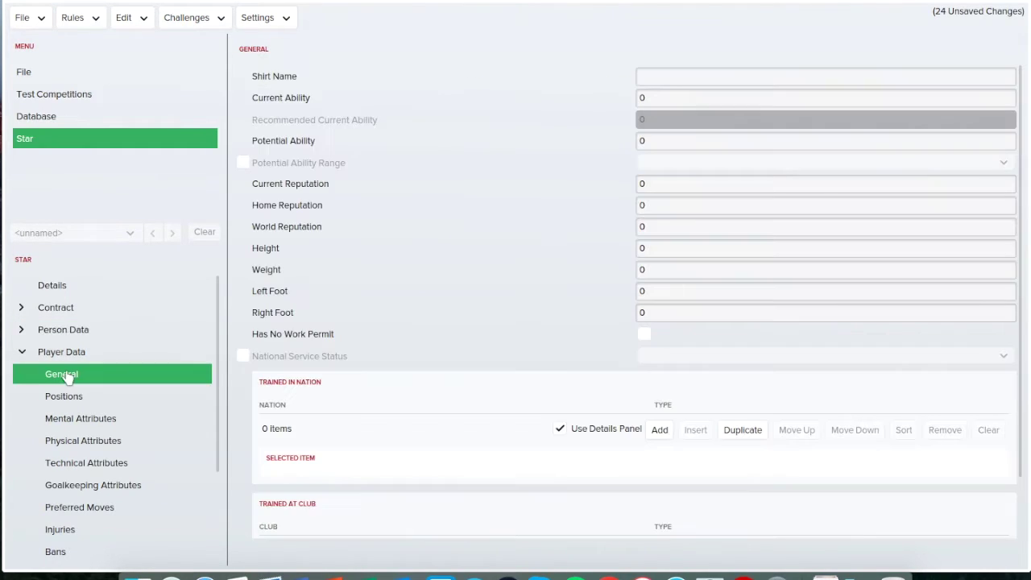
pyautogui.write('Star')
# Step: In the general player data, set Current Ability to 172 and Potential Ability to 187
pyautogui.click(661, 92)
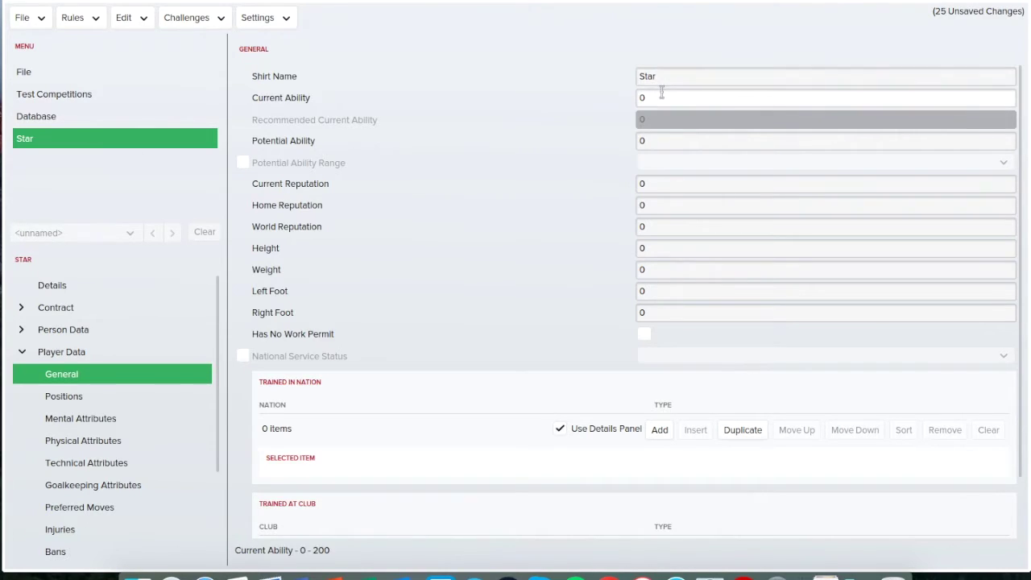
pyautogui.click(649, 138)
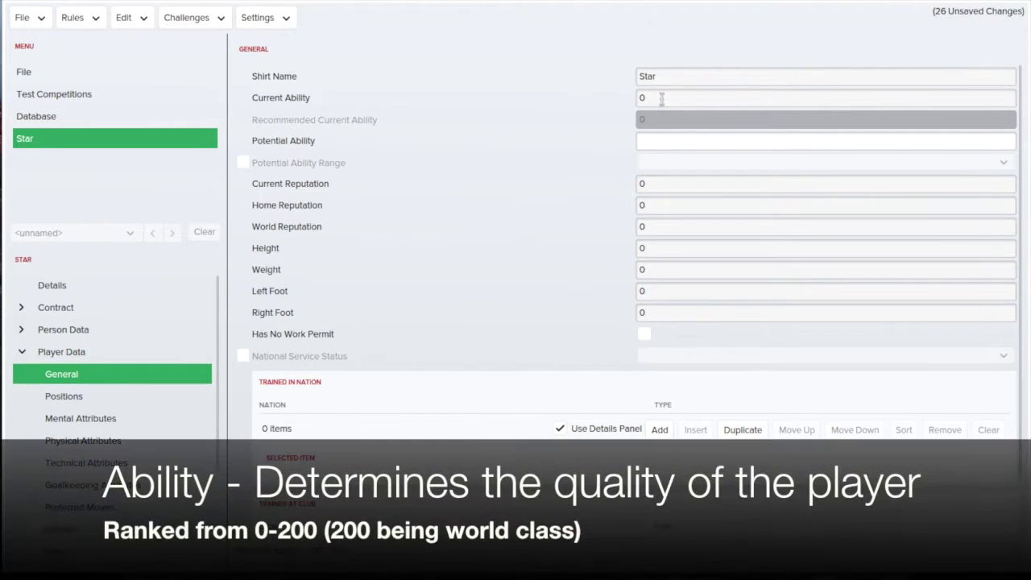
pyautogui.click(662, 97)
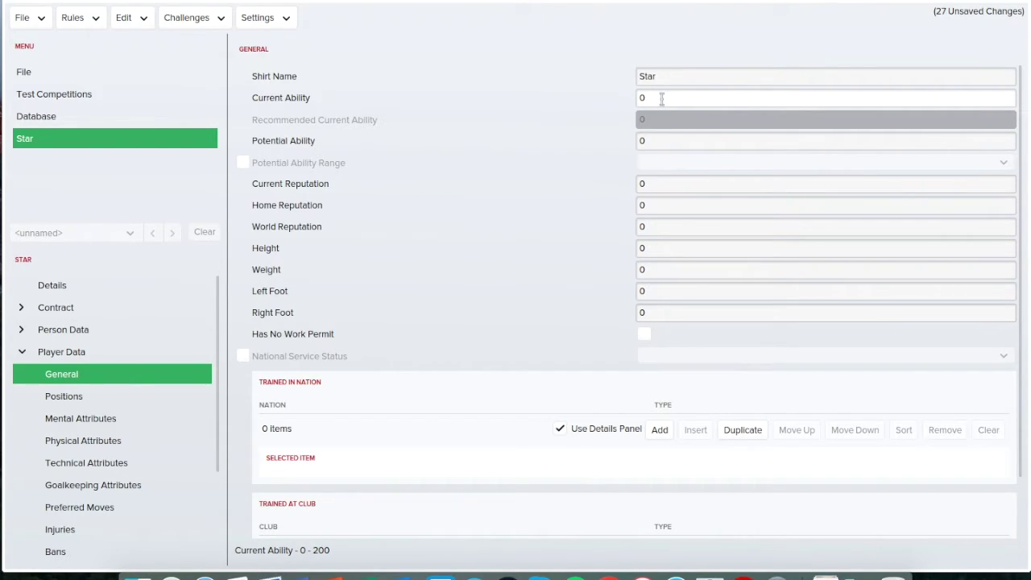
pyautogui.press('BackSpace')
pyautogui.write('172')
pyautogui.click(651, 140)
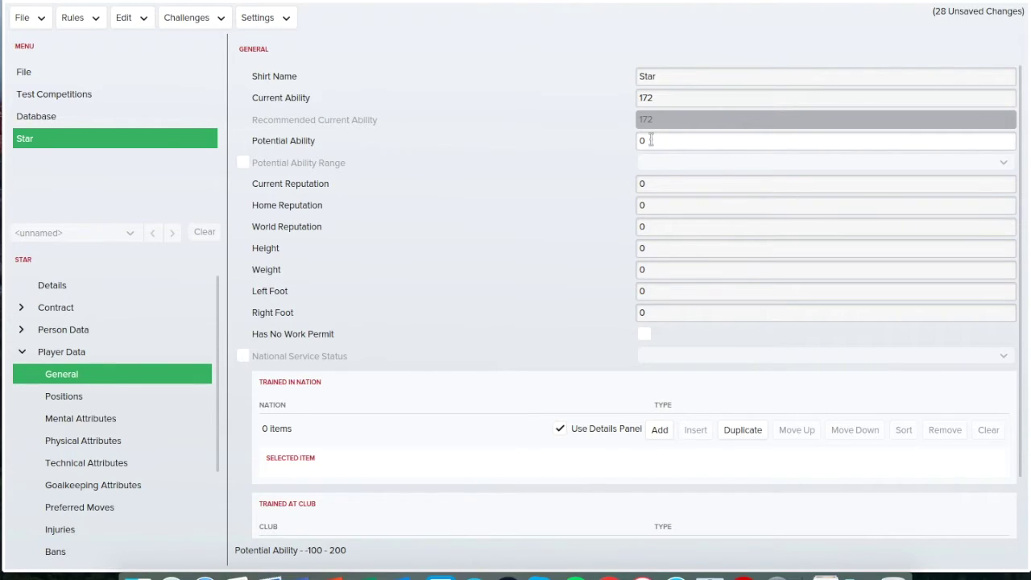
pyautogui.press('BackSpace')
pyautogui.write('187')
# Step: Set the player's Current, Home and World Reputation to 100 each
pyautogui.click(658, 183)
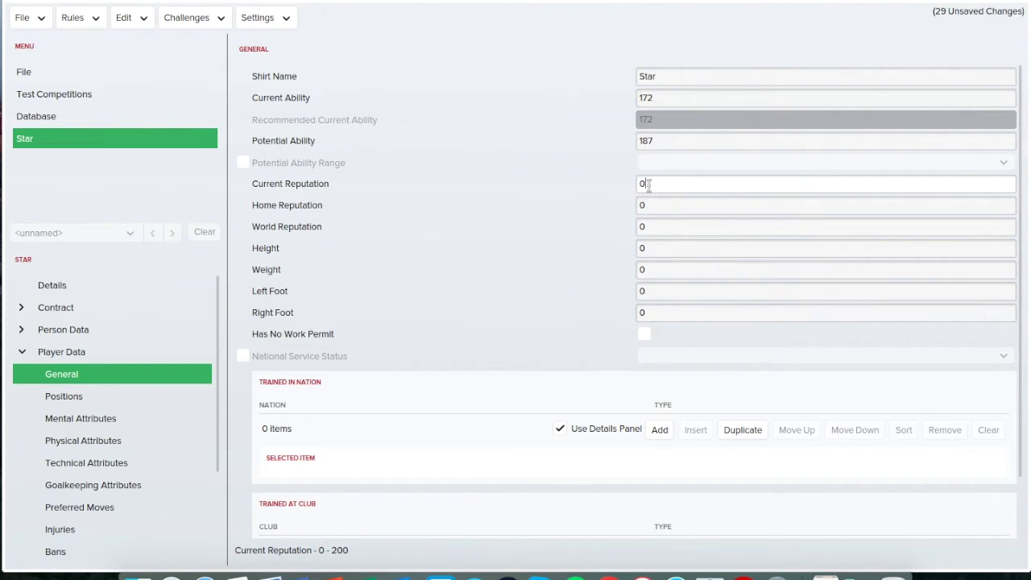
pyautogui.press('BackSpace')
pyautogui.write('100')
pyautogui.press('Tab')
pyautogui.press('BackSpace')
pyautogui.write('100')
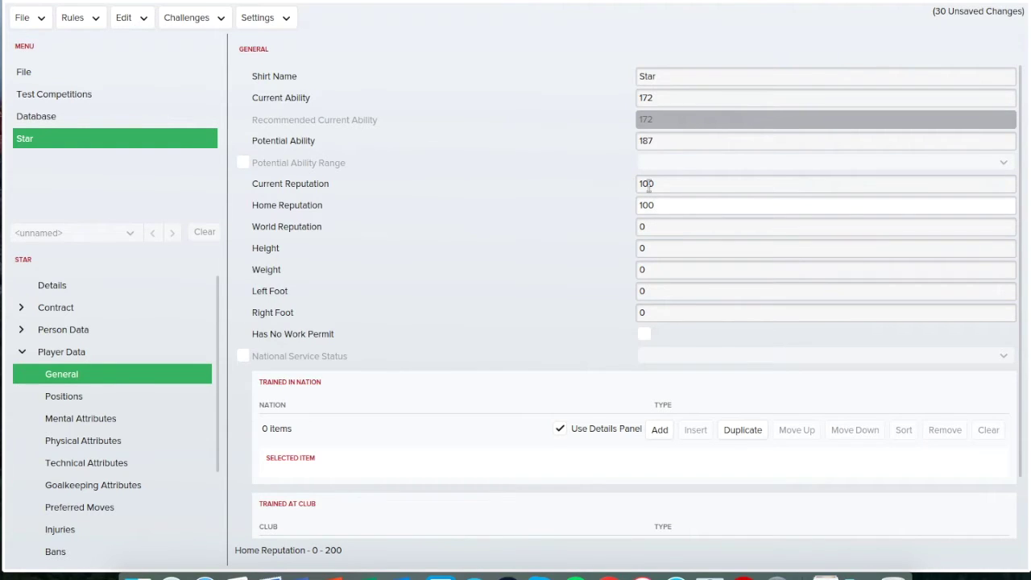
pyautogui.press('Tab')
pyautogui.press('BackSpace')
pyautogui.write('100')
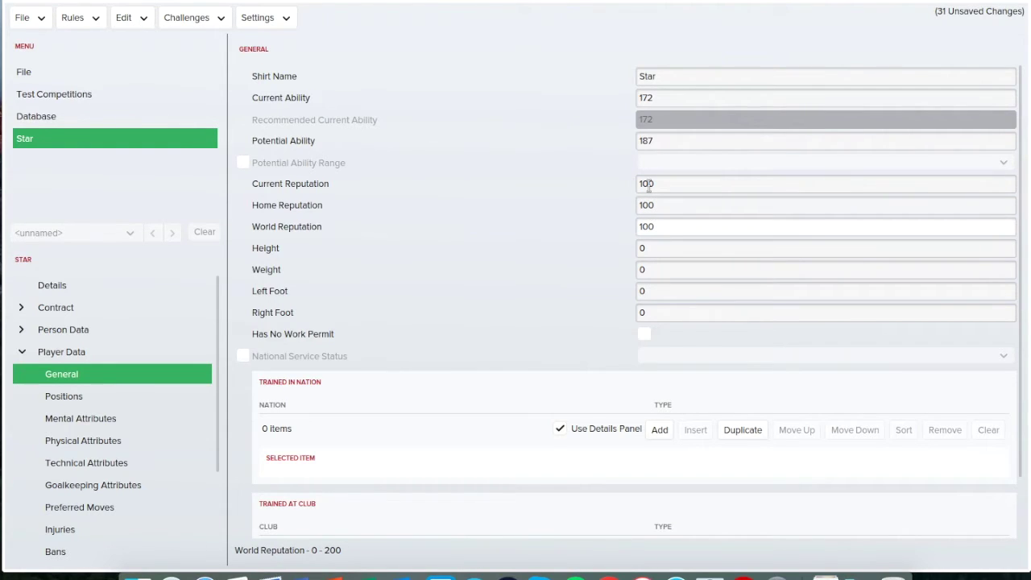
# Step: Set the player's Height to 180 and Weight to 75
pyautogui.click(650, 248)
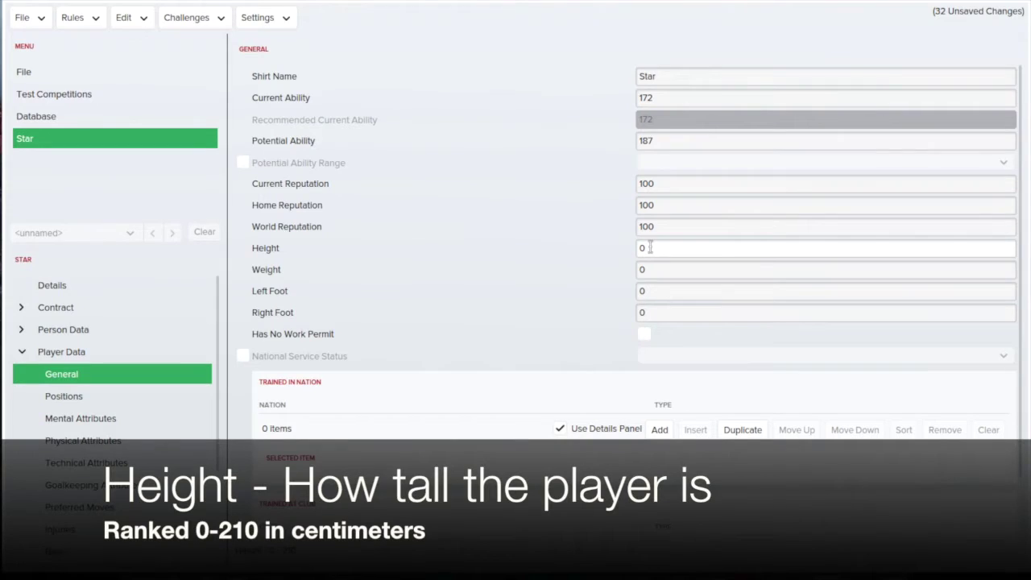
pyautogui.press('BackSpace')
pyautogui.write('180')
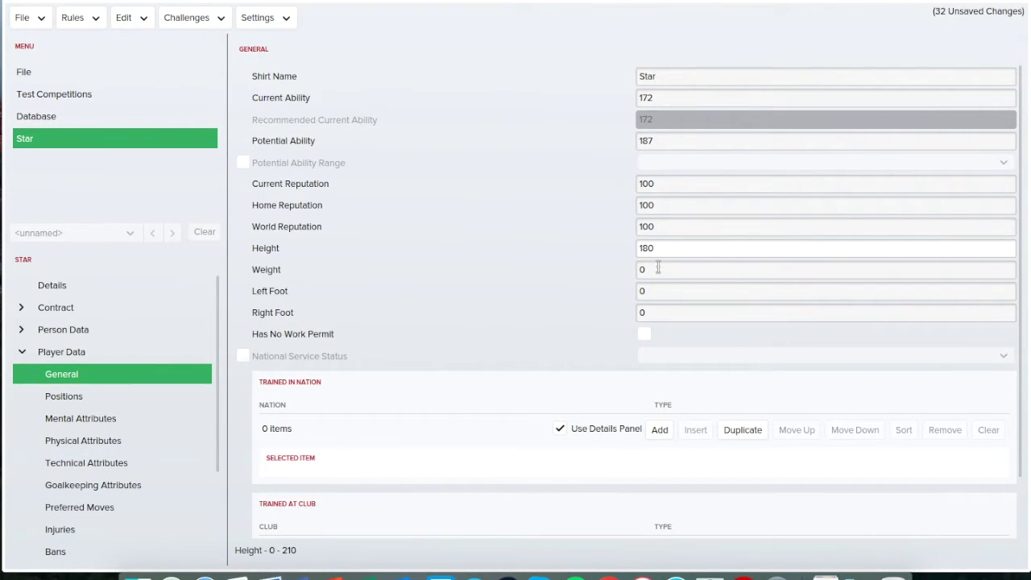
pyautogui.click(658, 268)
pyautogui.press('BackSpace')
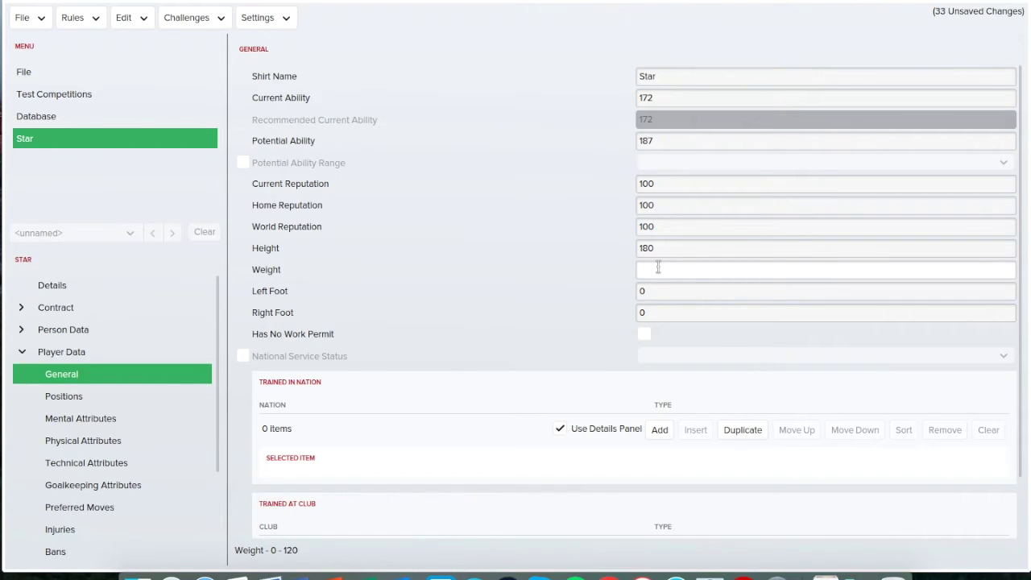
pyautogui.write('75')
pyautogui.click(675, 250)
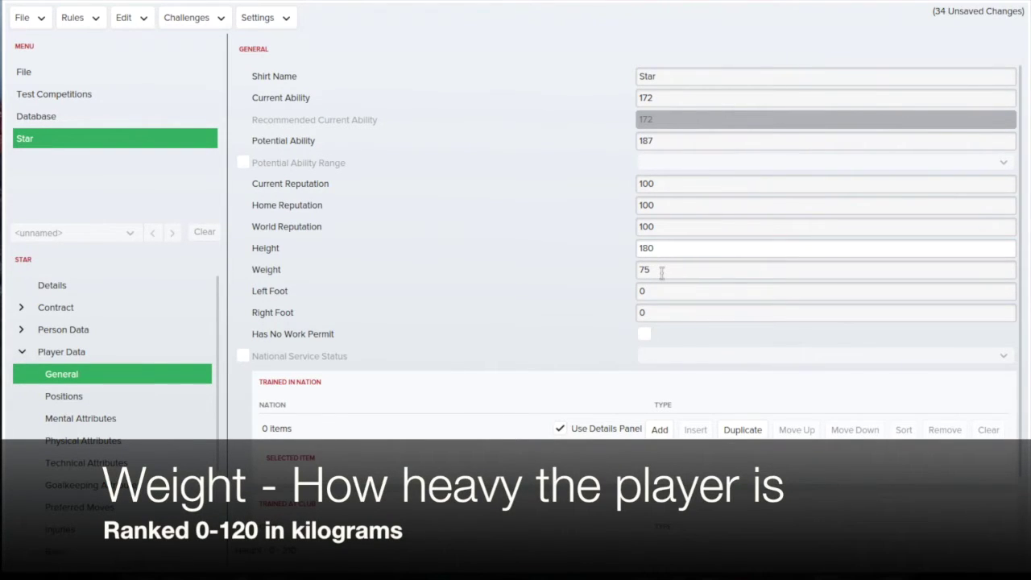
pyautogui.click(661, 272)
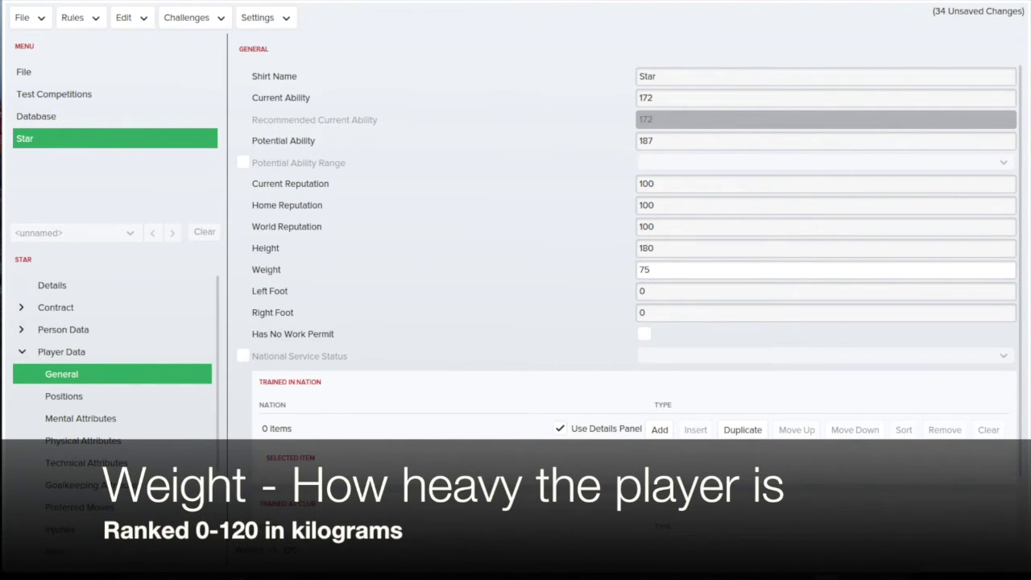
# Step: Rate the player's Left Foot at 12 and Right Foot at 20
pyautogui.click(657, 290)
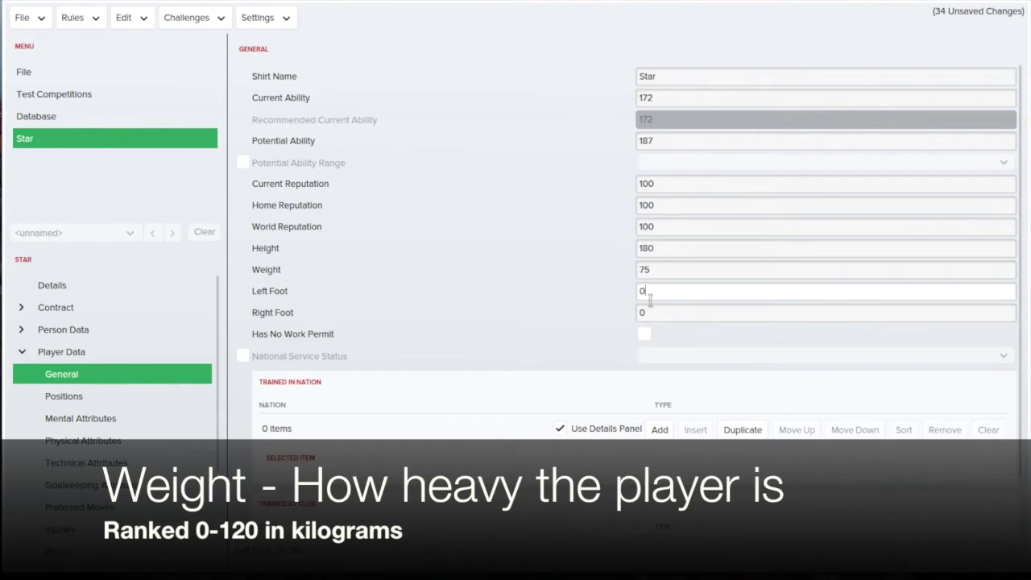
pyautogui.click(649, 313)
pyautogui.click(659, 292)
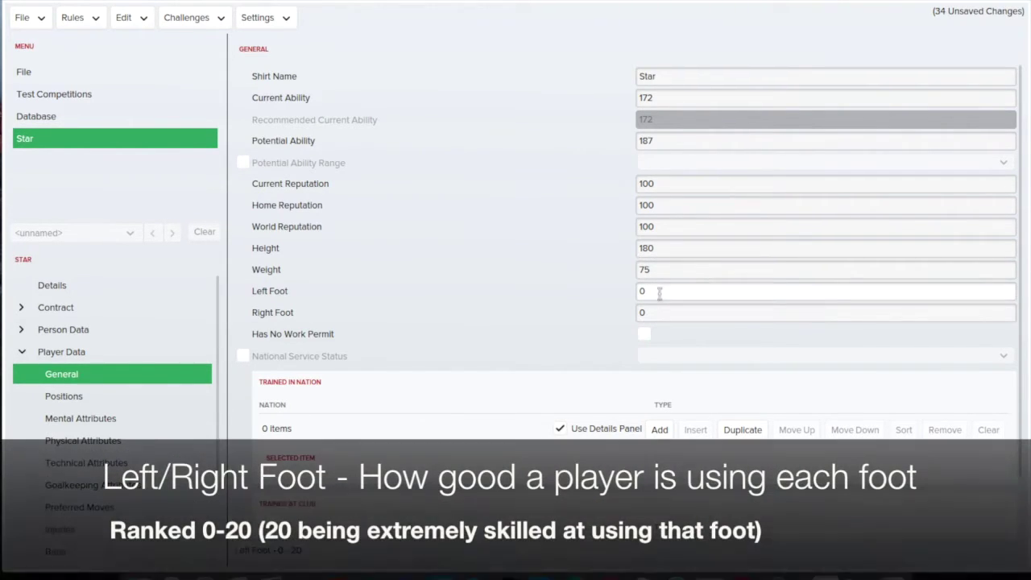
pyautogui.press('BackSpace')
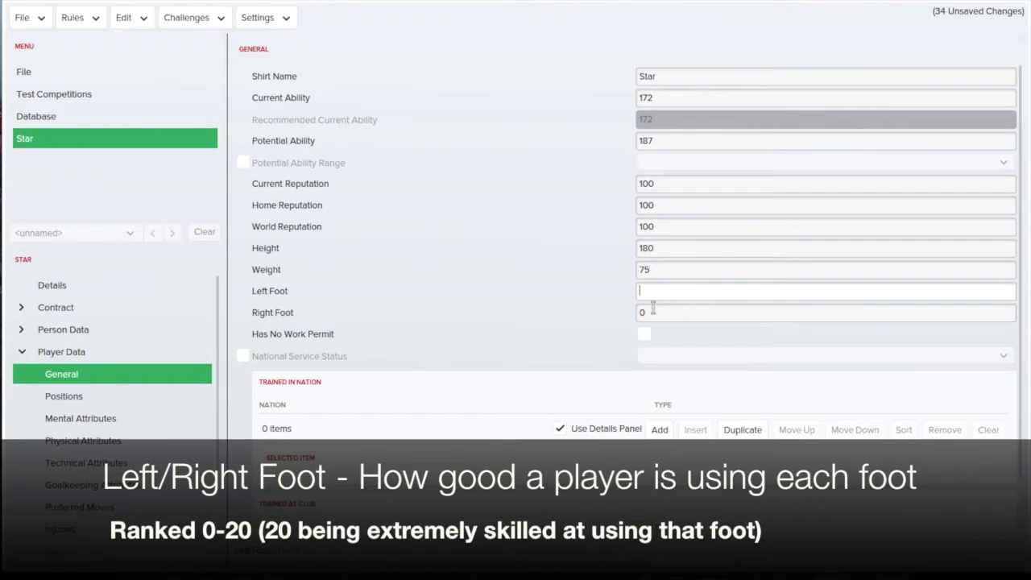
pyautogui.write('12')
pyautogui.click(653, 313)
pyautogui.press('BackSpace')
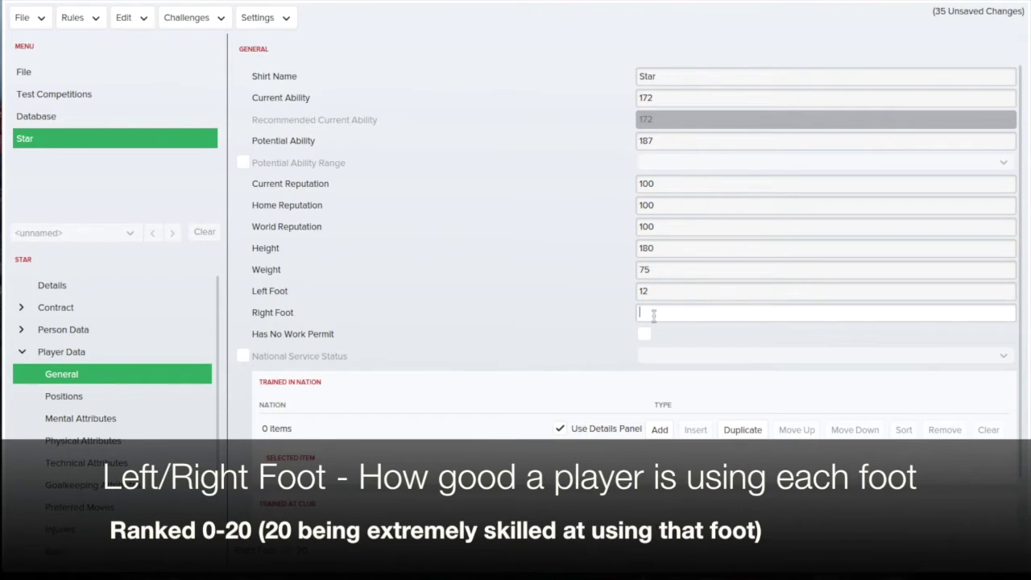
pyautogui.write('20')
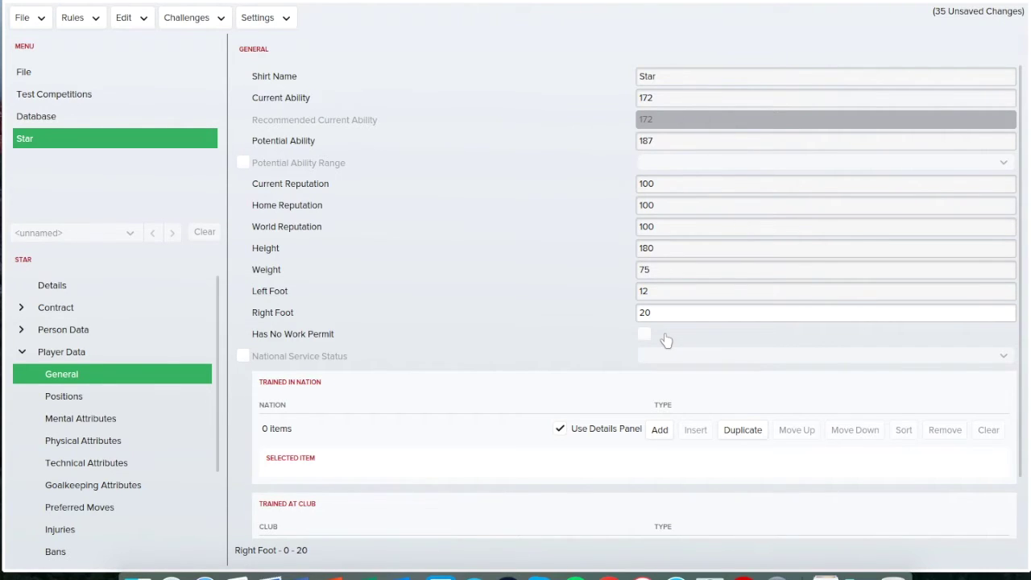
# Step: In the player's positions, set the Striker rating to 20
pyautogui.scroll(-3, 665, 340)
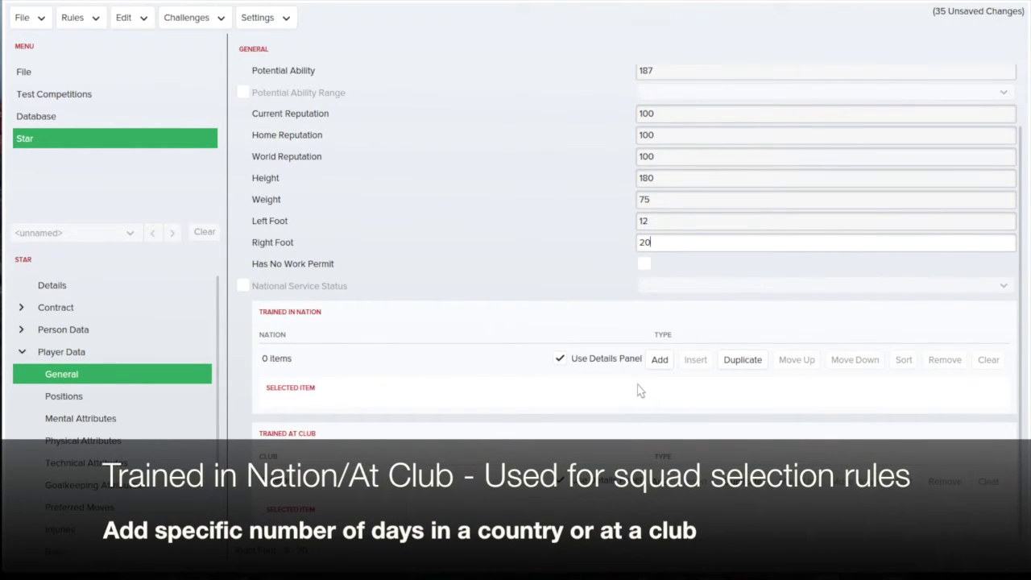
pyautogui.click(126, 405)
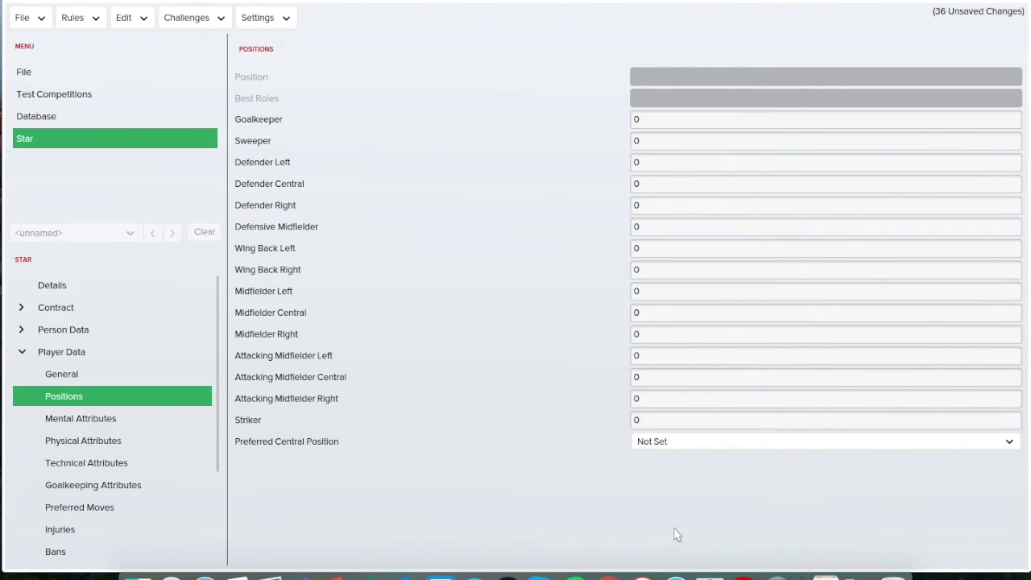
pyautogui.click(651, 420)
pyautogui.press('BackSpace')
pyautogui.write('20')
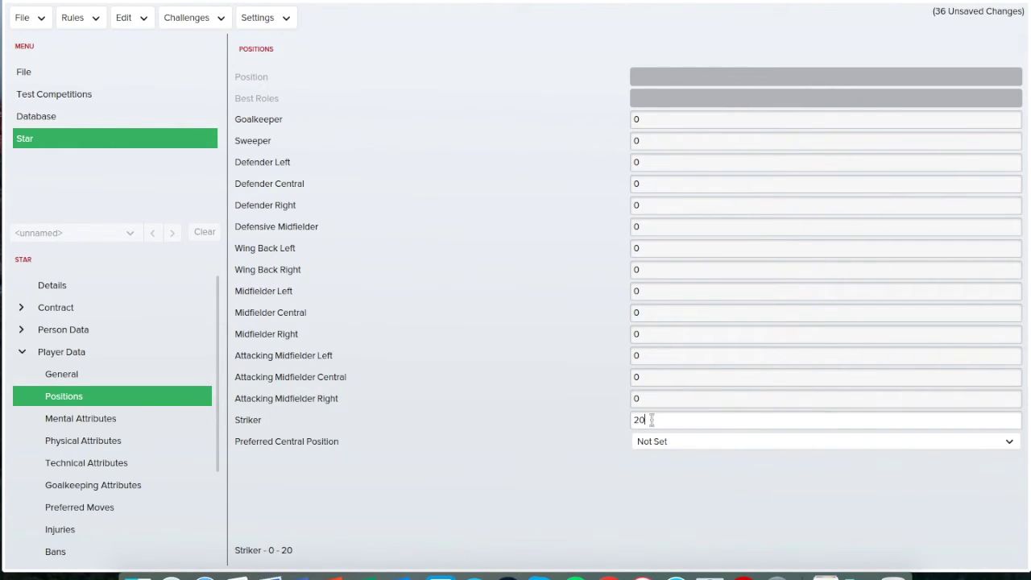
pyautogui.click(581, 416)
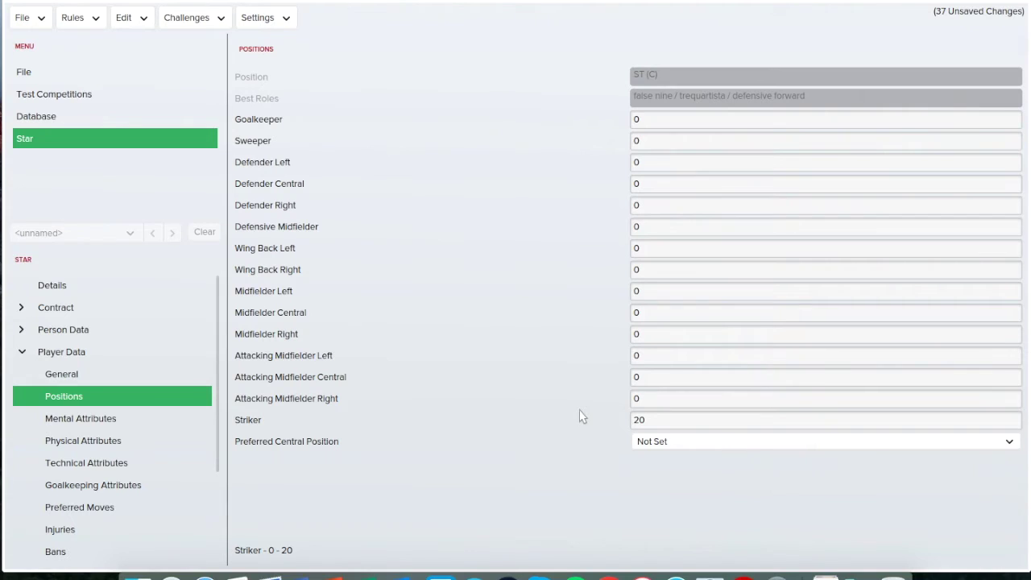
# Step: Look through the available Preferred Central Position options without choosing a different one
pyautogui.click(672, 448)
pyautogui.click(672, 450)
pyautogui.click(670, 450)
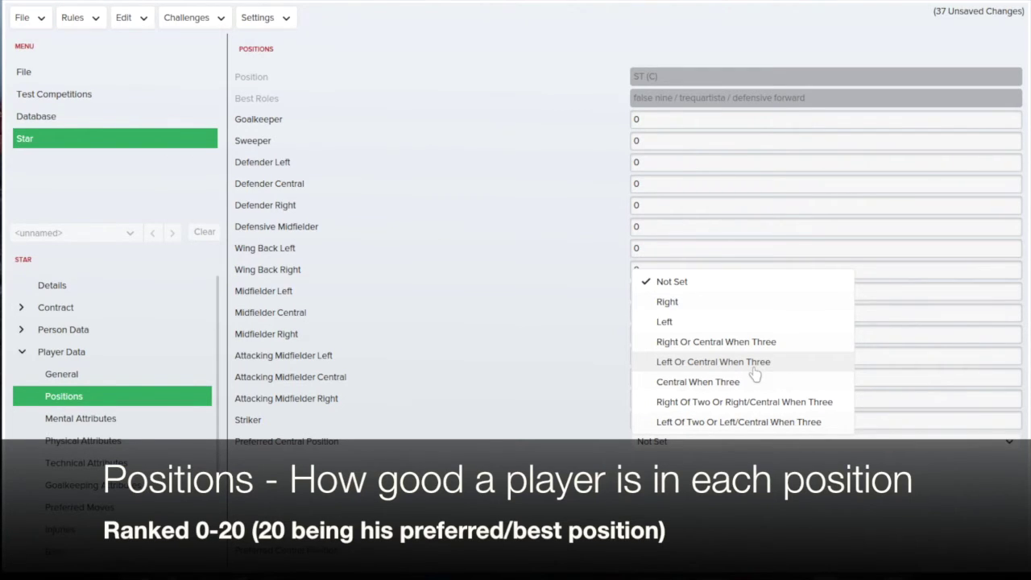
pyautogui.click(557, 513)
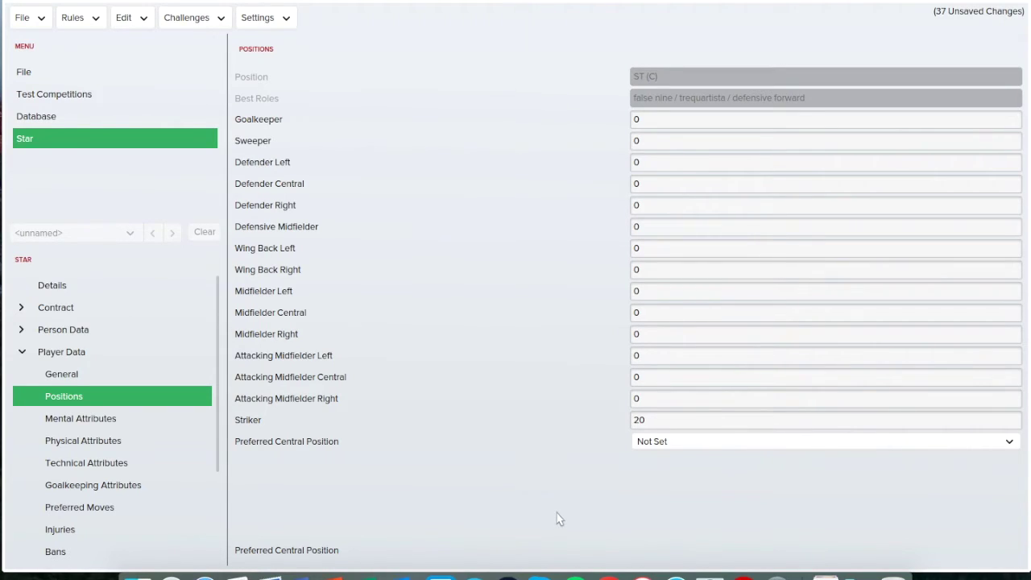
# Step: Review the player's mental, physical, technical and goalkeeping attribute lists
pyautogui.click(89, 418)
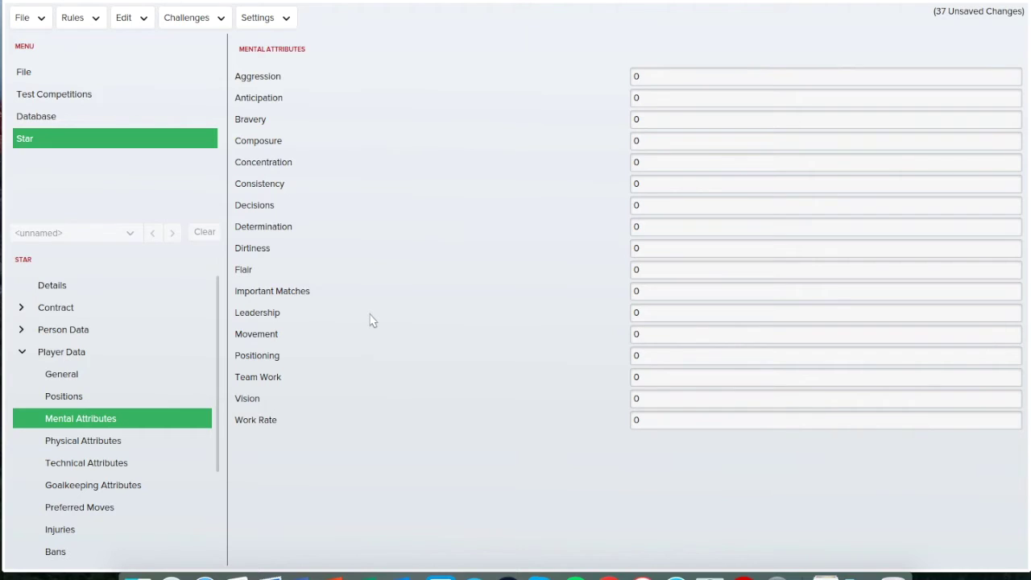
pyautogui.click(155, 448)
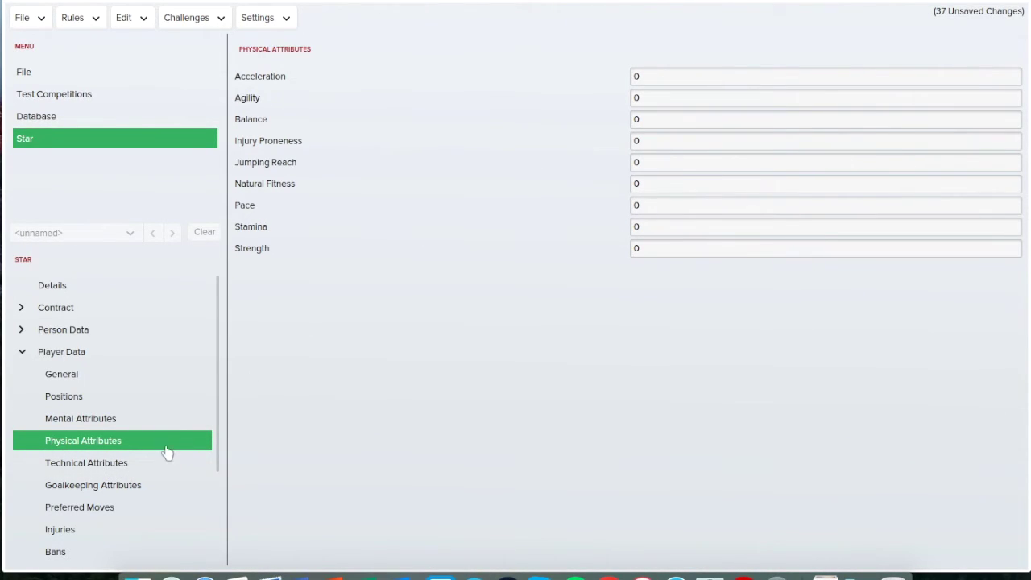
pyautogui.click(146, 467)
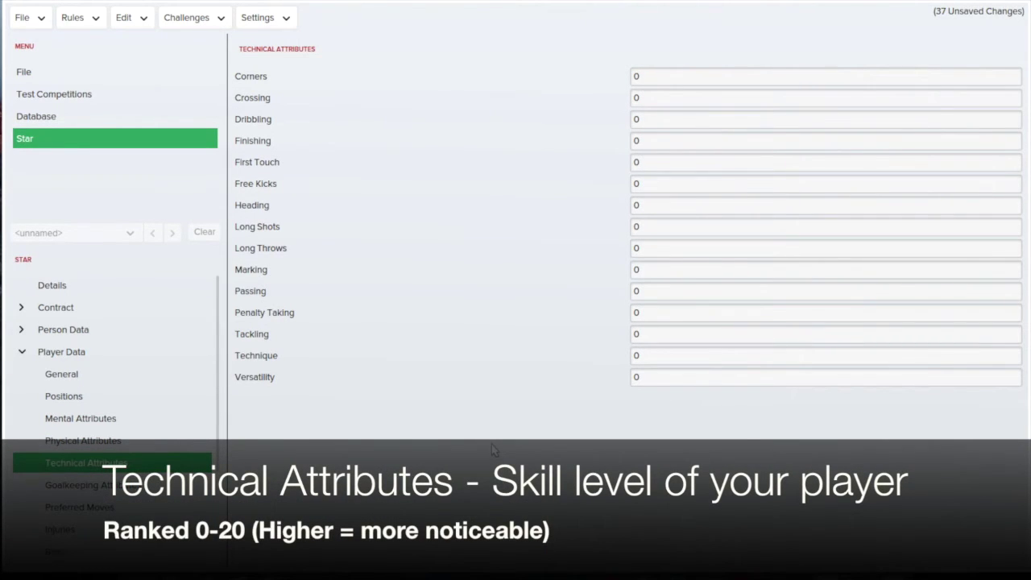
pyautogui.click(164, 485)
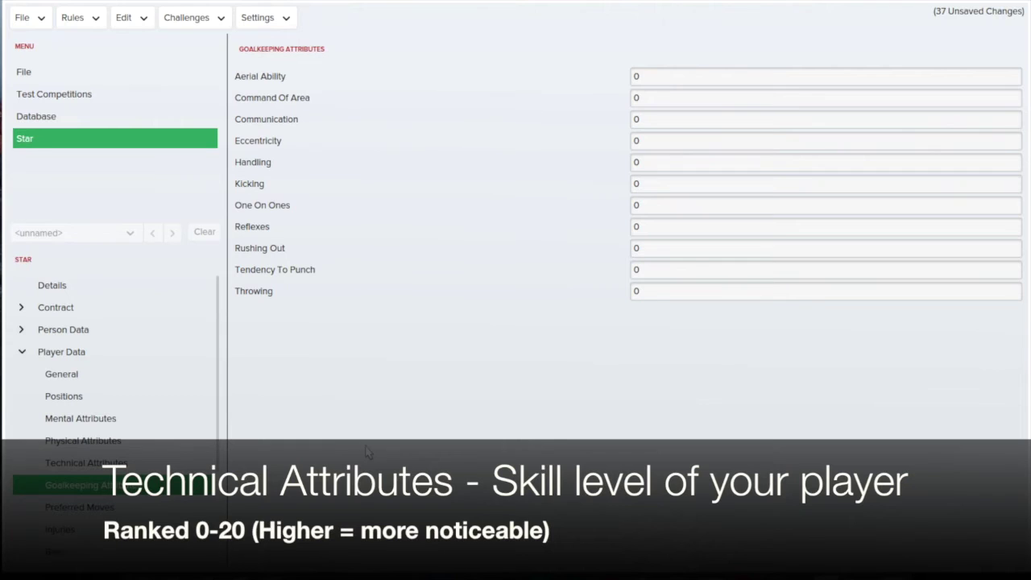
# Step: Enable Places Shots in the player's preferred moves
pyautogui.click(79, 507)
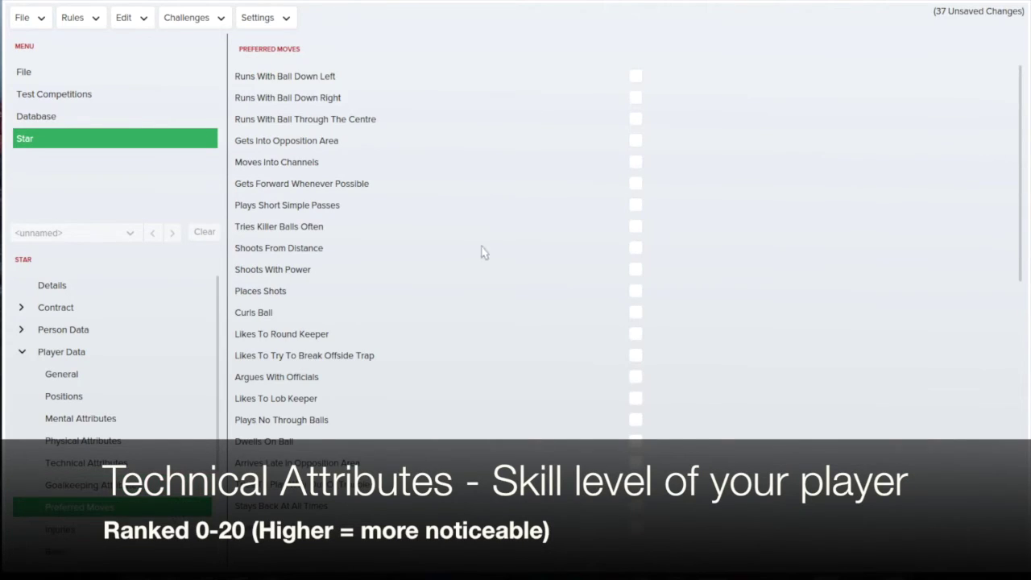
pyautogui.scroll(-1, 472, 380)
pyautogui.scroll(-3, 471, 380)
pyautogui.scroll(4, 472, 380)
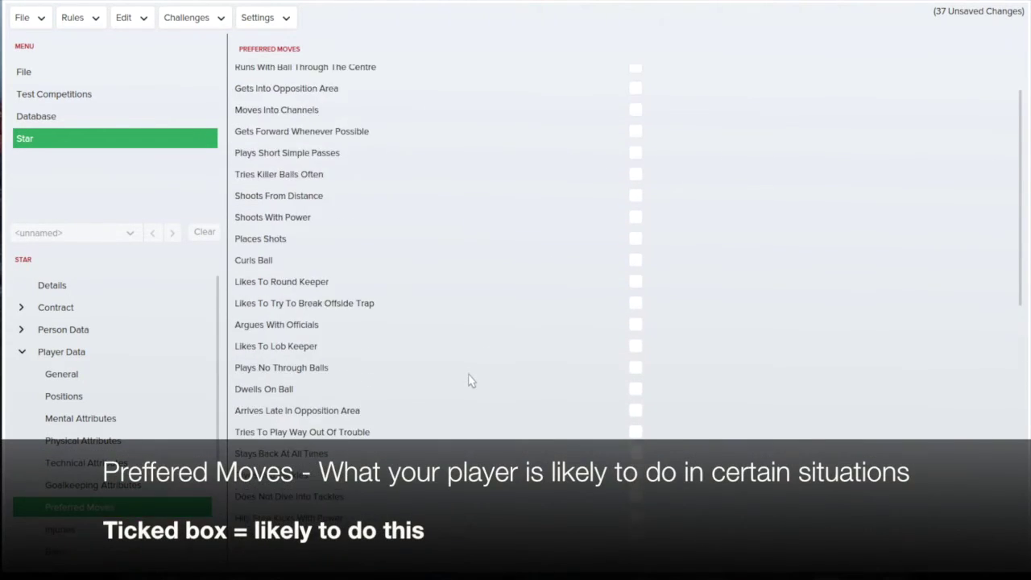
pyautogui.click(636, 293)
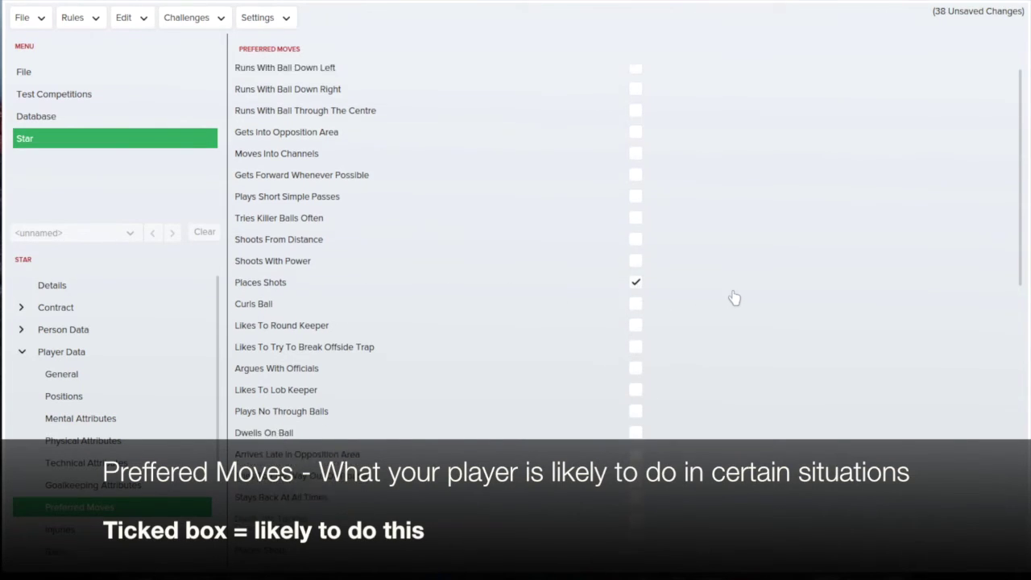
# Step: Add Dictates Tempo to the player's preferred moves
pyautogui.scroll(-4, 734, 297)
pyautogui.scroll(-1, 729, 295)
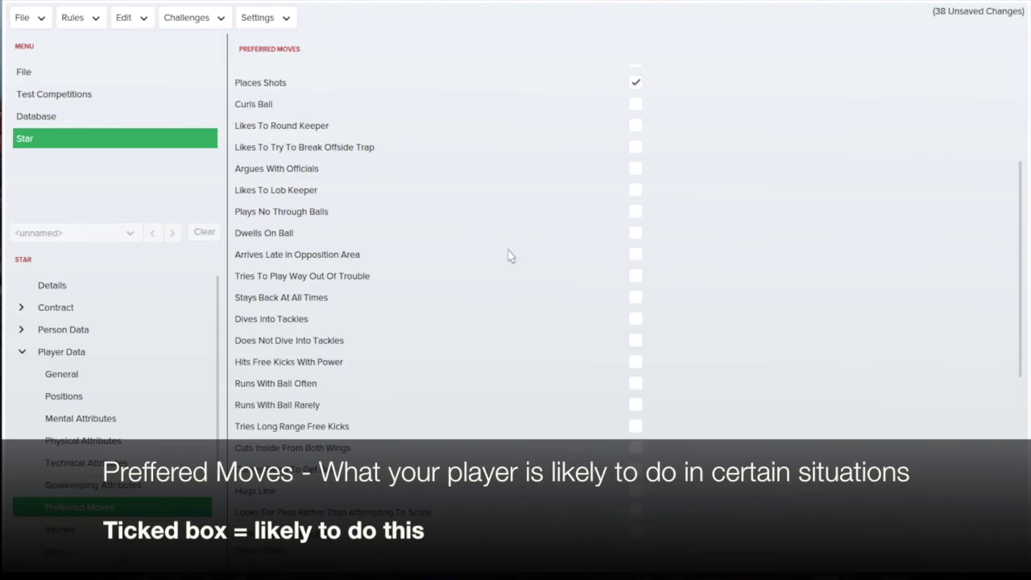
pyautogui.scroll(-1, 576, 354)
pyautogui.scroll(-3, 574, 349)
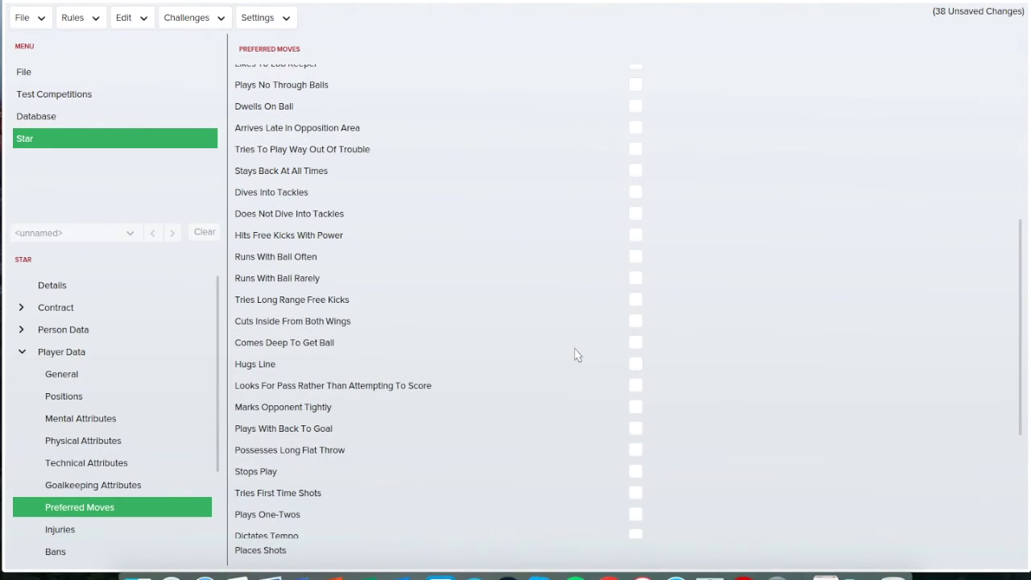
pyautogui.scroll(-1, 577, 351)
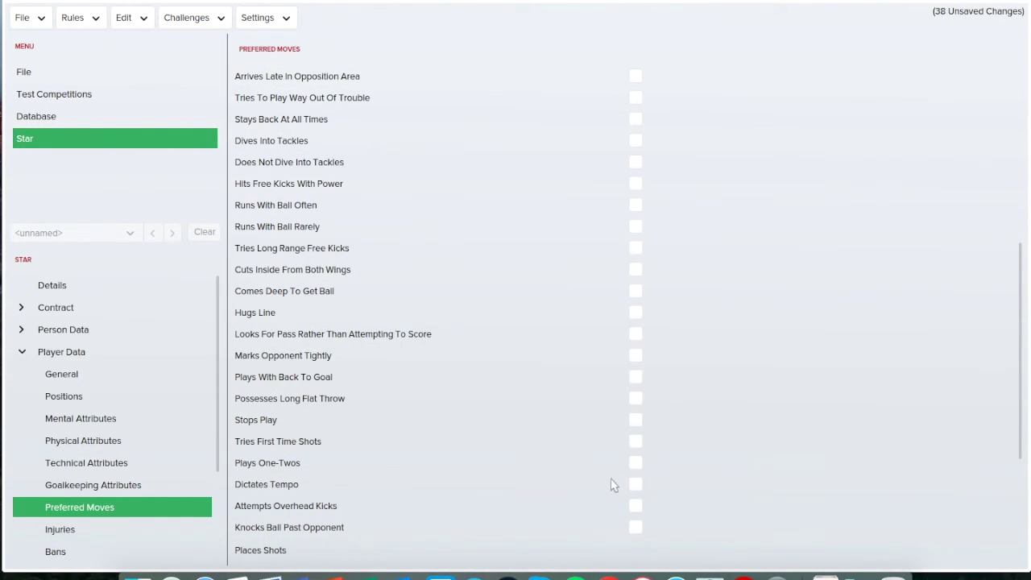
pyautogui.click(635, 484)
pyautogui.scroll(-3, 636, 484)
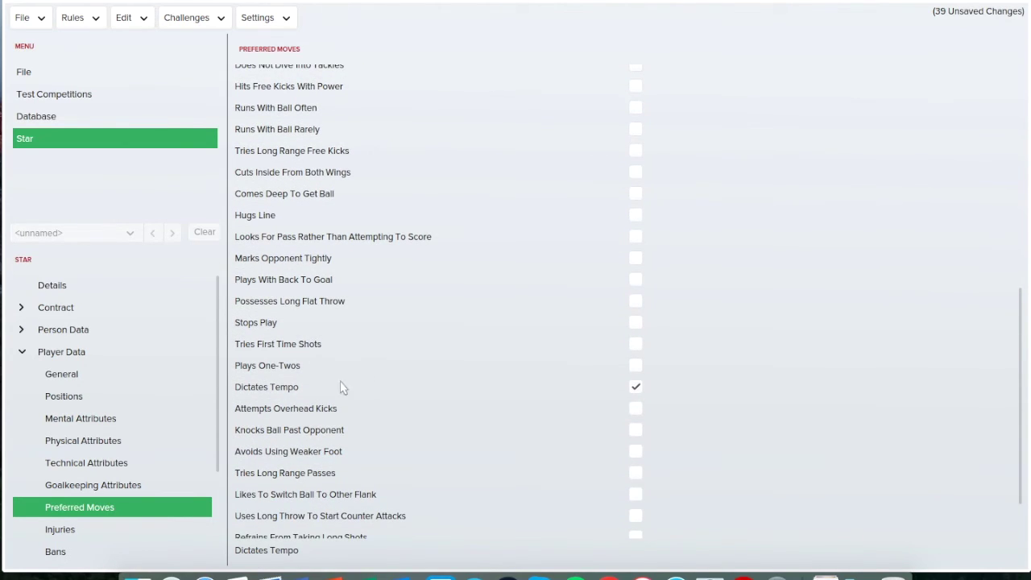
pyautogui.scroll(-2, 129, 483)
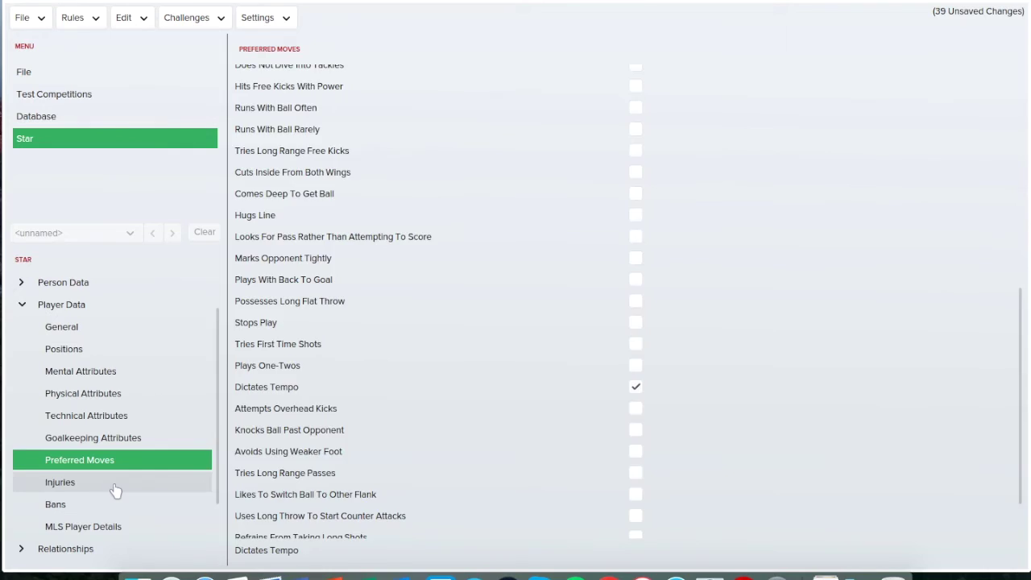
# Step: Review the player's Injuries, Bans and MLS Player Details pages without entering anything
pyautogui.click(113, 483)
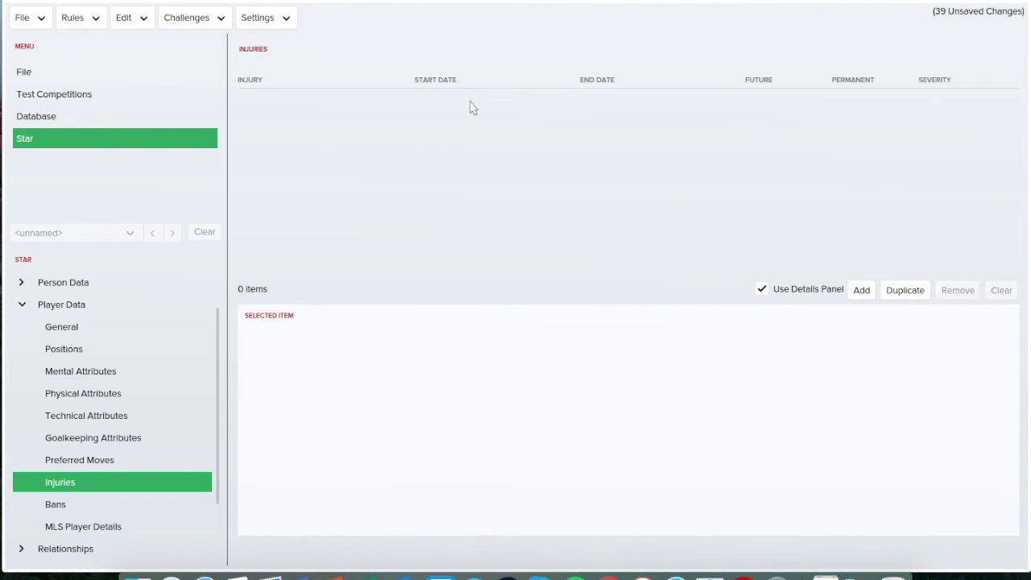
pyautogui.click(108, 506)
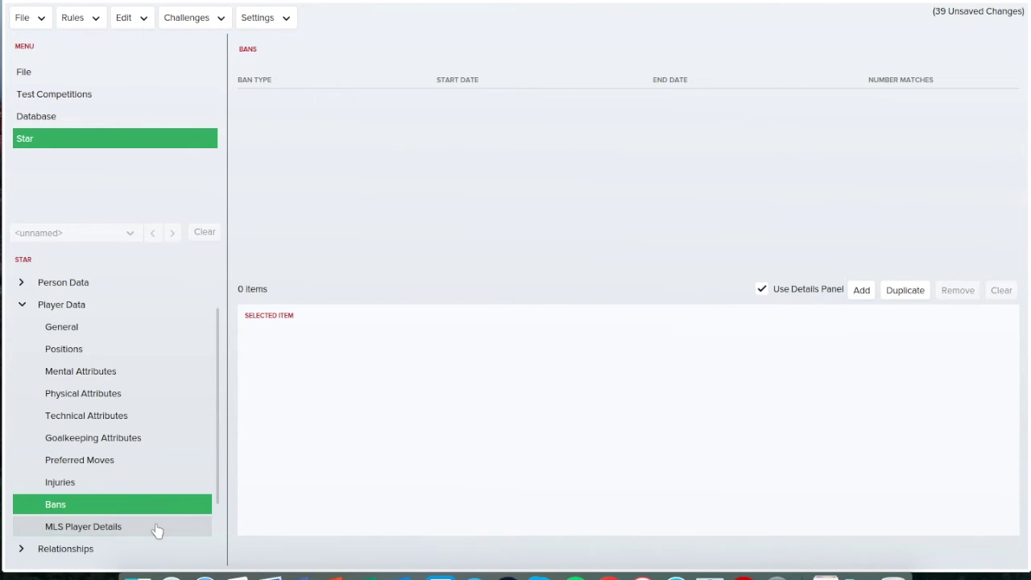
pyautogui.click(132, 529)
pyautogui.scroll(-2, 155, 414)
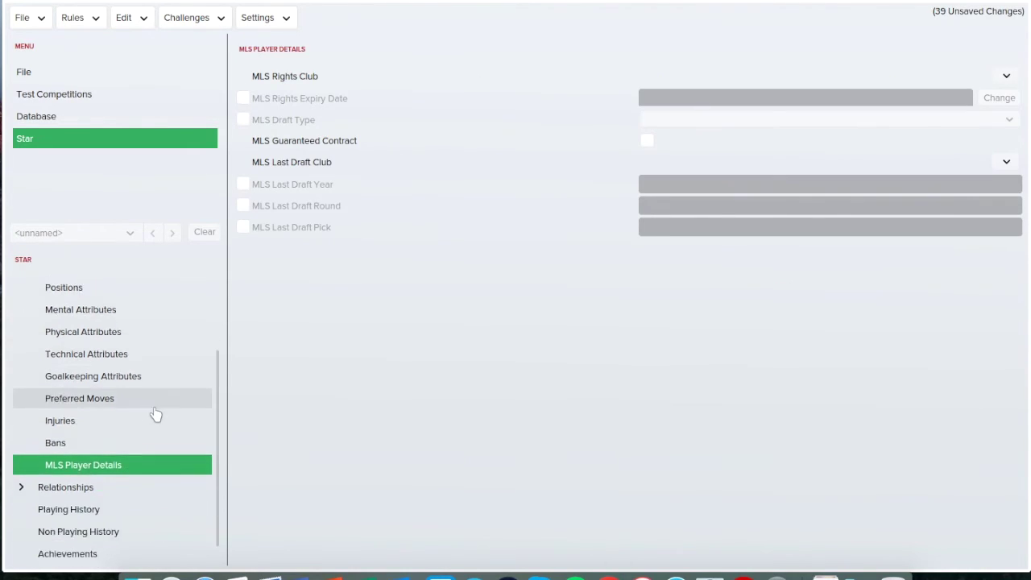
pyautogui.scroll(-1, 155, 414)
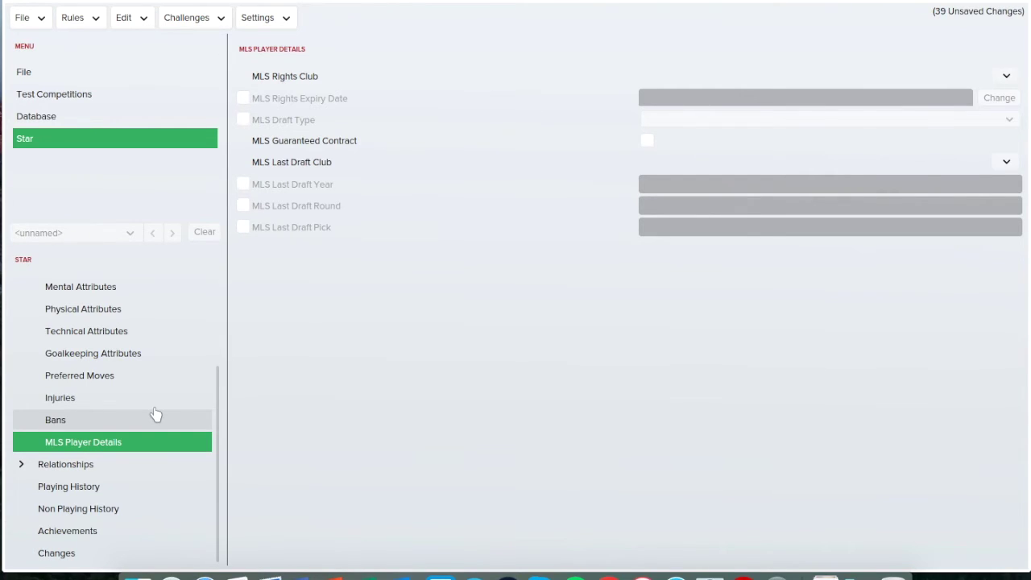
# Step: Look through the player's Relationships, Playing History, Non Playing History and Achievements pages
pyautogui.click(68, 466)
pyautogui.scroll(-3, 70, 459)
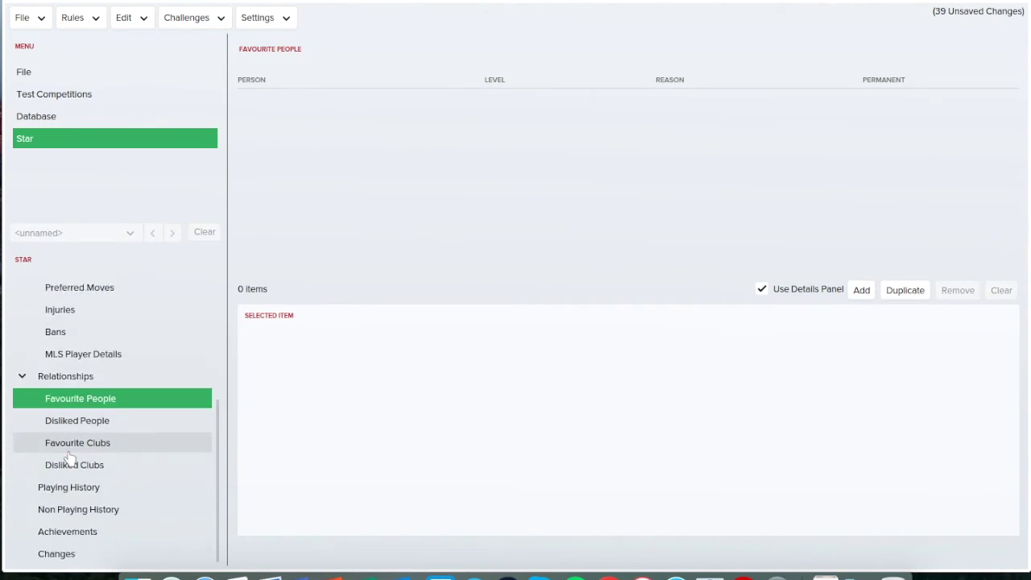
pyautogui.click(81, 446)
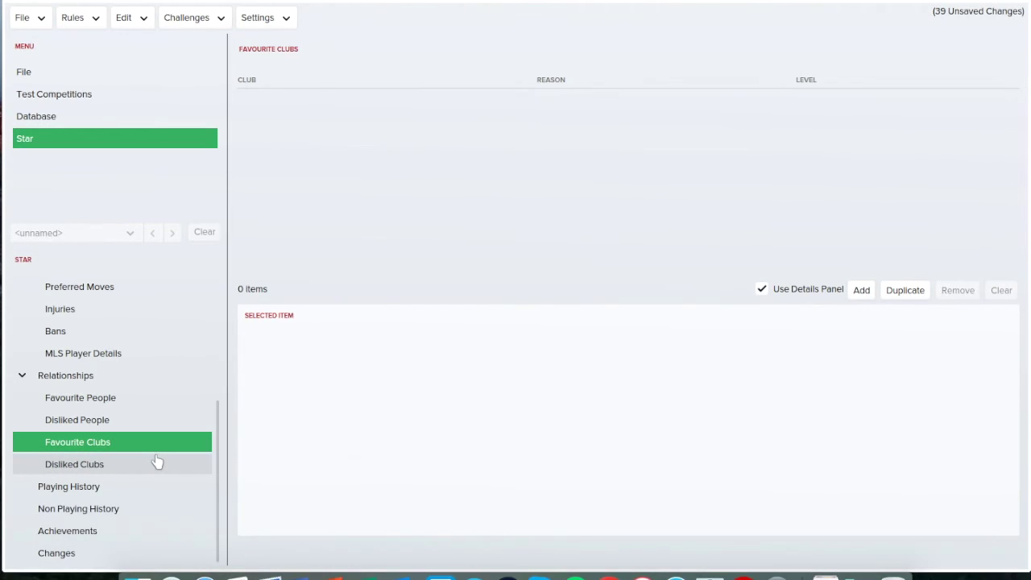
pyautogui.scroll(-1, 156, 460)
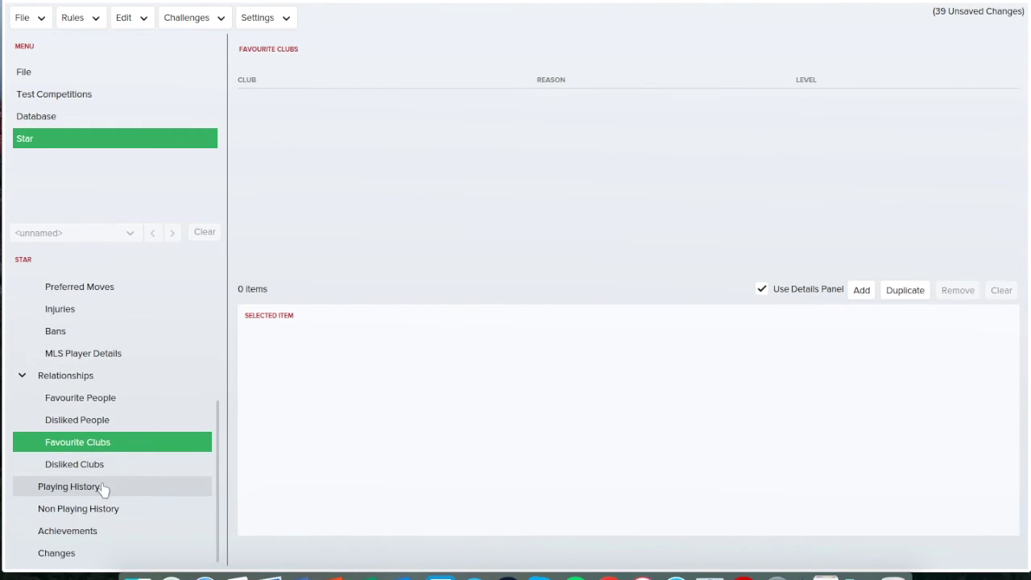
pyautogui.click(102, 486)
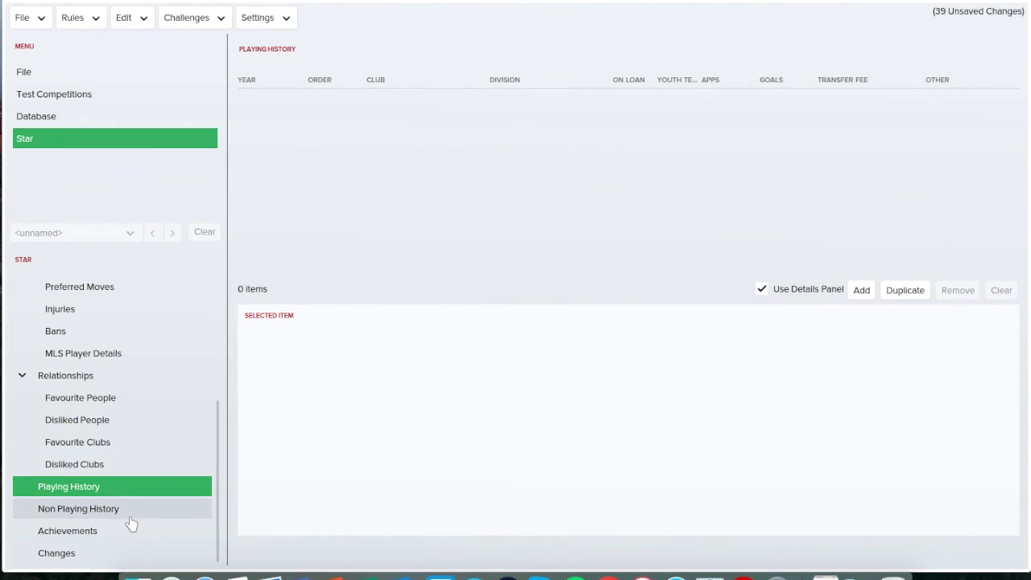
pyautogui.click(103, 532)
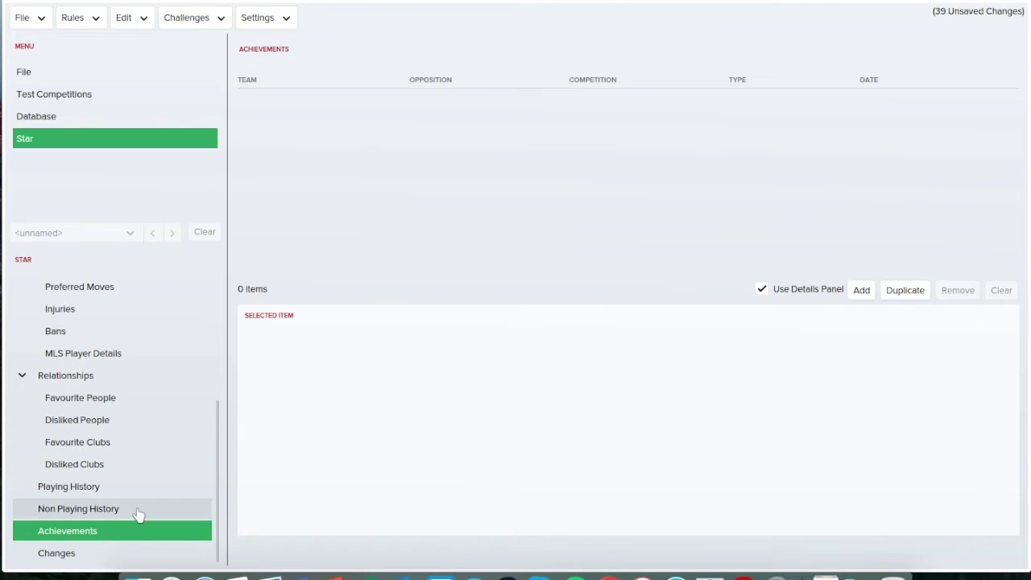
pyautogui.click(121, 517)
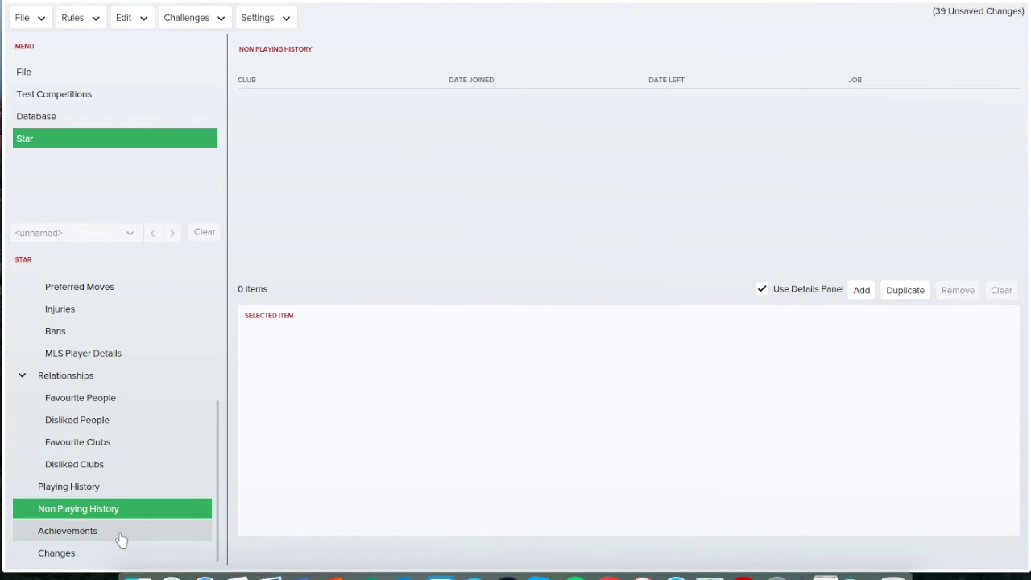
pyautogui.click(120, 536)
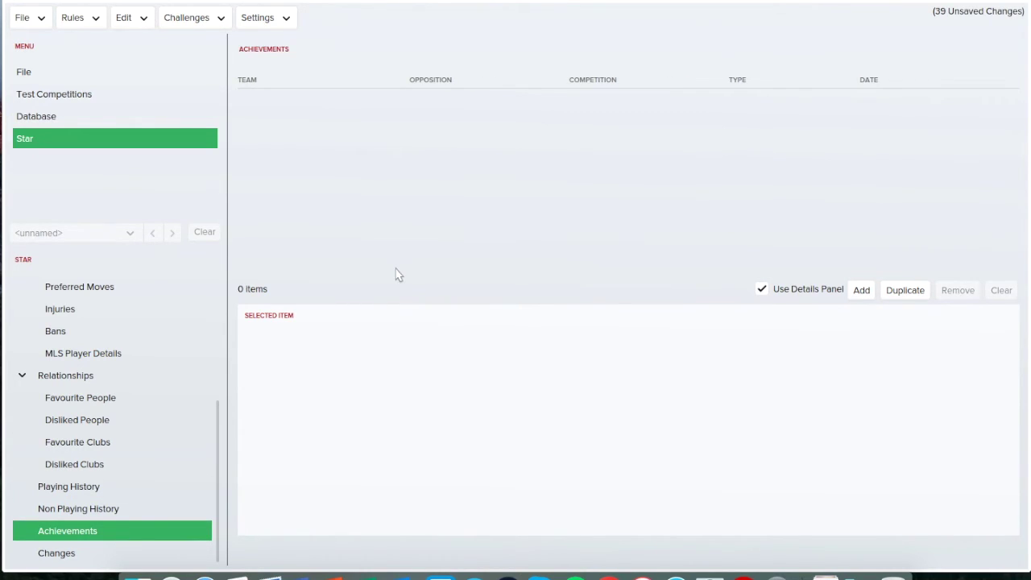
# Step: Collapse the Player Data and Relationships sections of the player's record
pyautogui.scroll(5, 138, 350)
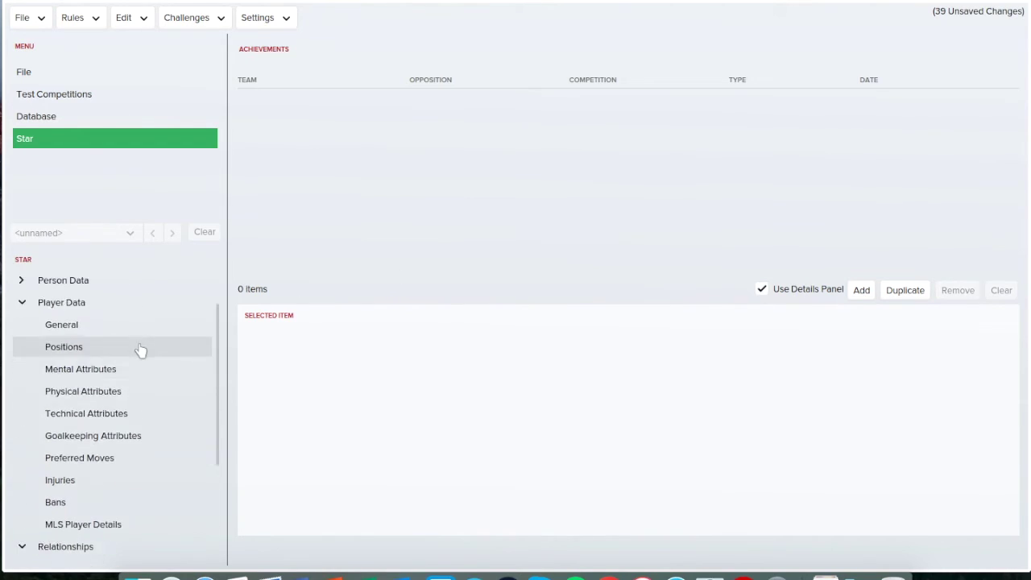
pyautogui.scroll(-1, 11, 333)
pyautogui.click(21, 316)
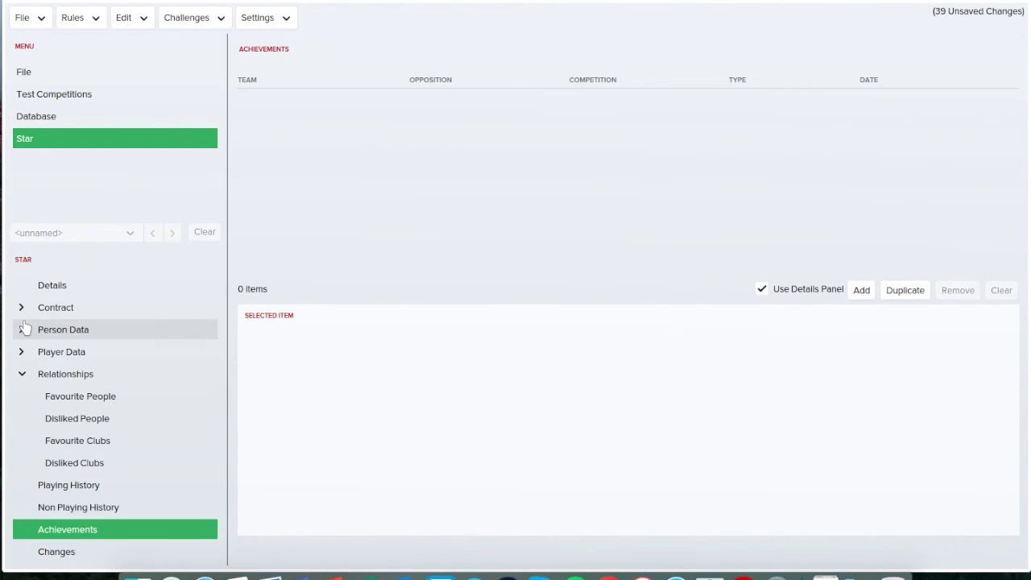
pyautogui.click(23, 374)
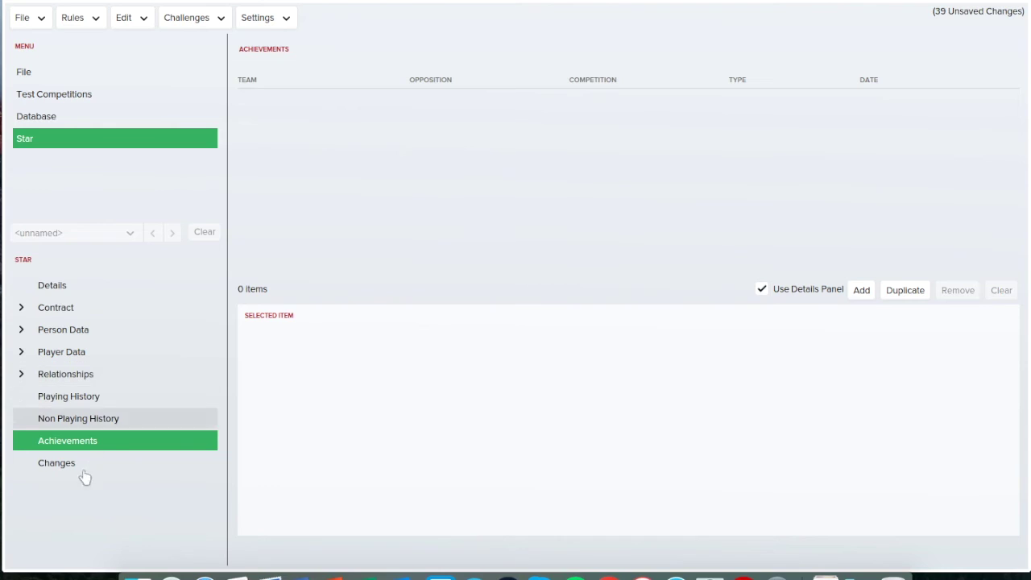
# Step: Prepare to save the changes as a new editor data file titled STAR PLAYER, and cancel the save
pyautogui.click(38, 17)
pyautogui.click(102, 164)
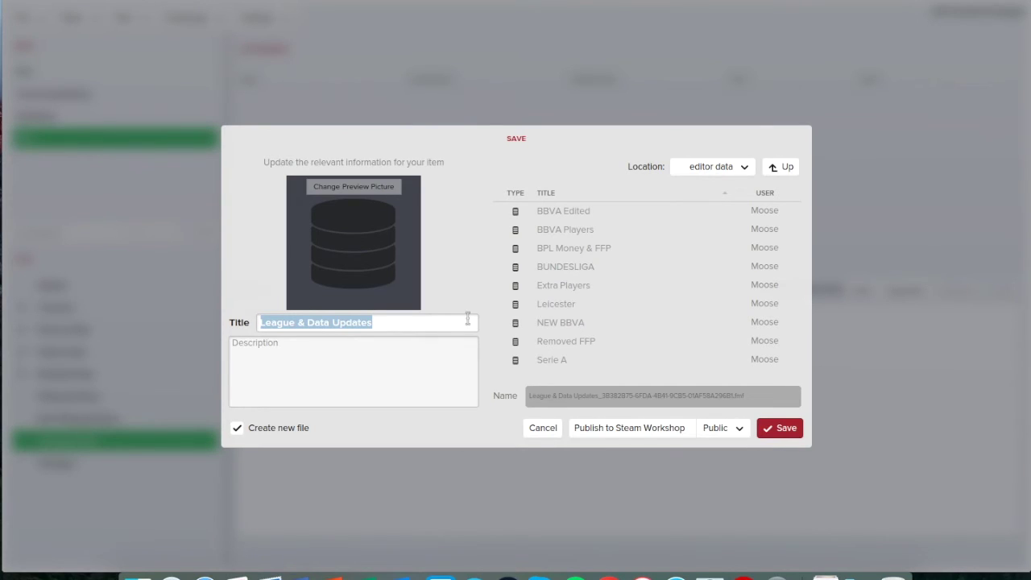
pyautogui.press('BackSpace')
pyautogui.write('STAR PLAY')
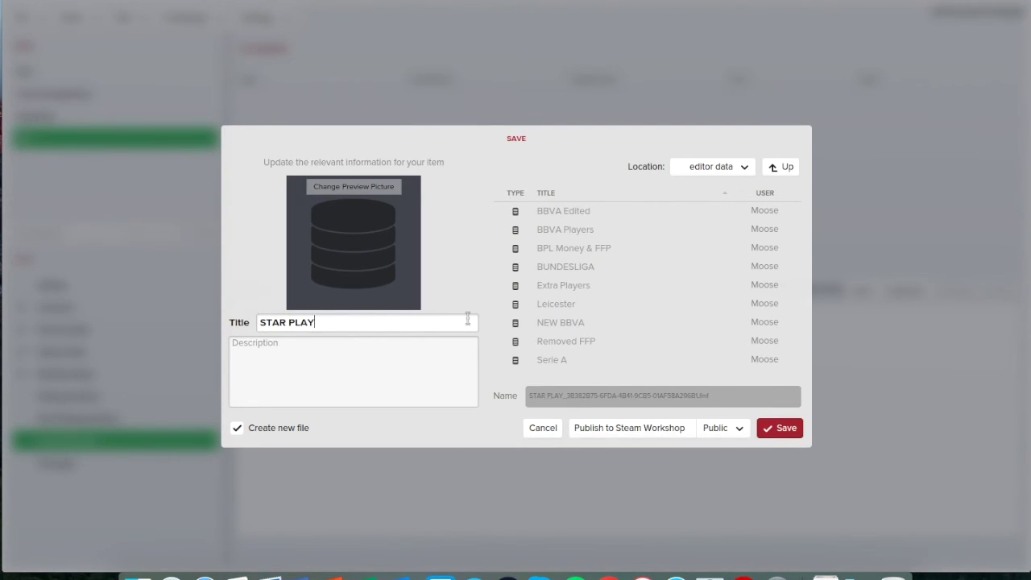
pyautogui.write('ER')
pyautogui.click(557, 290)
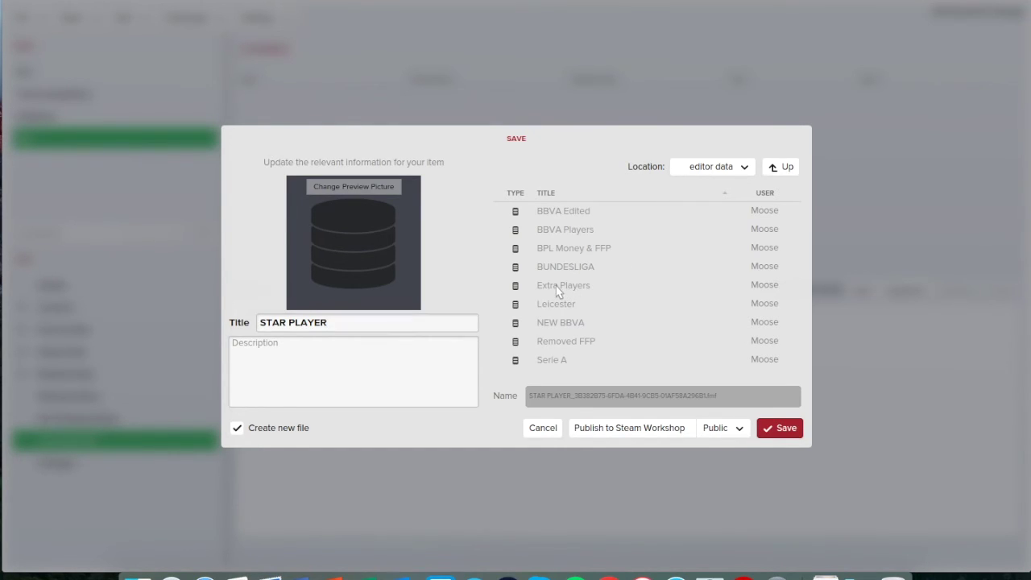
pyautogui.click(533, 432)
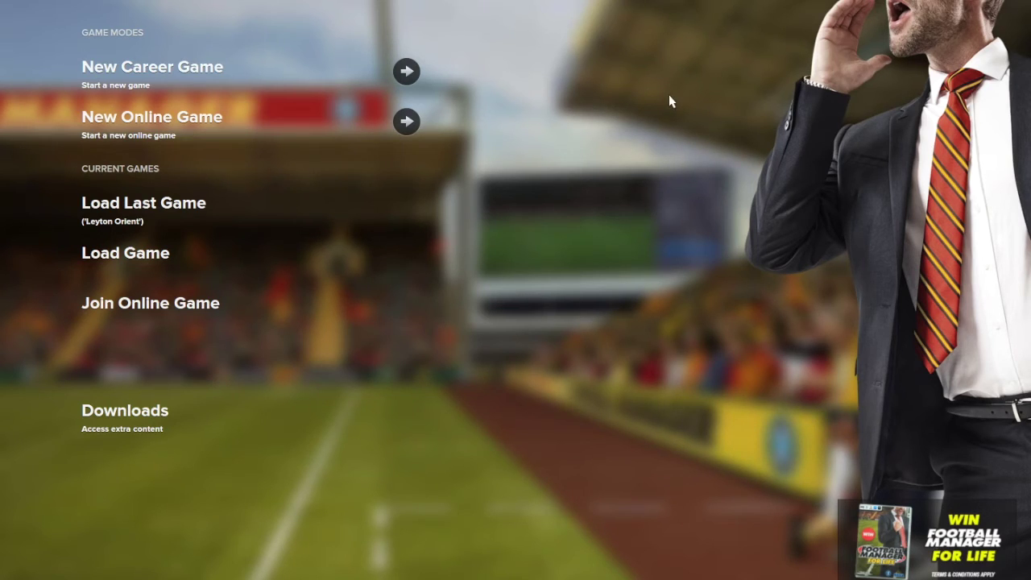
# Step: In Football Manager 2016, set up a new Football Manager career with the Official Winter Update database and the Extra Players editor data file
pyautogui.click(170, 70)
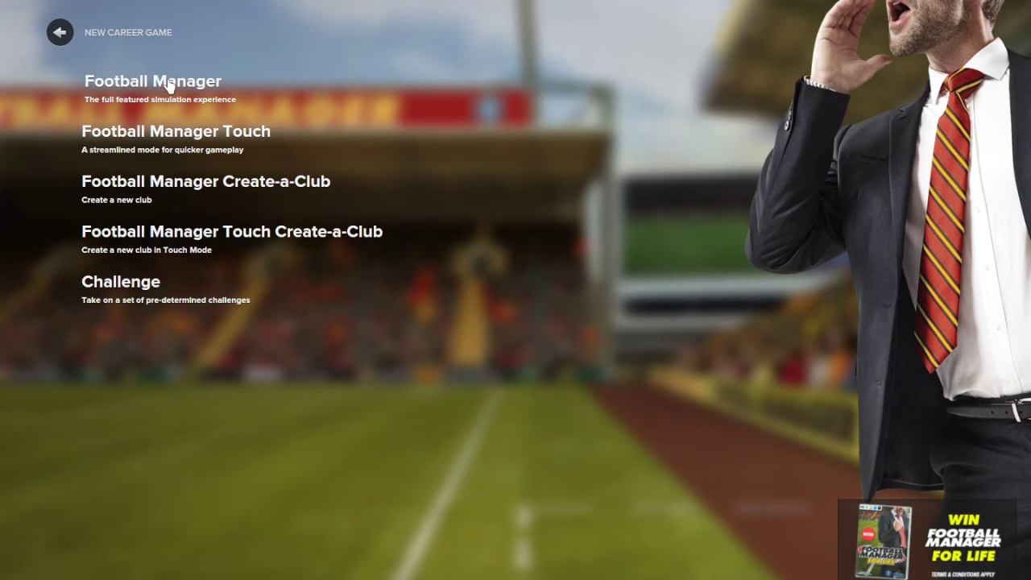
pyautogui.click(170, 84)
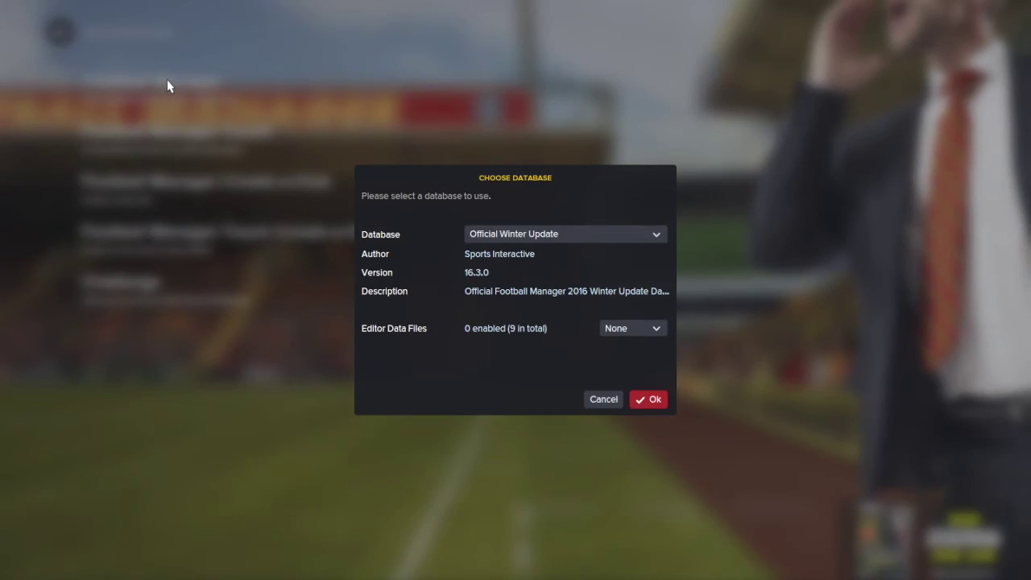
pyautogui.click(620, 328)
pyautogui.click(622, 386)
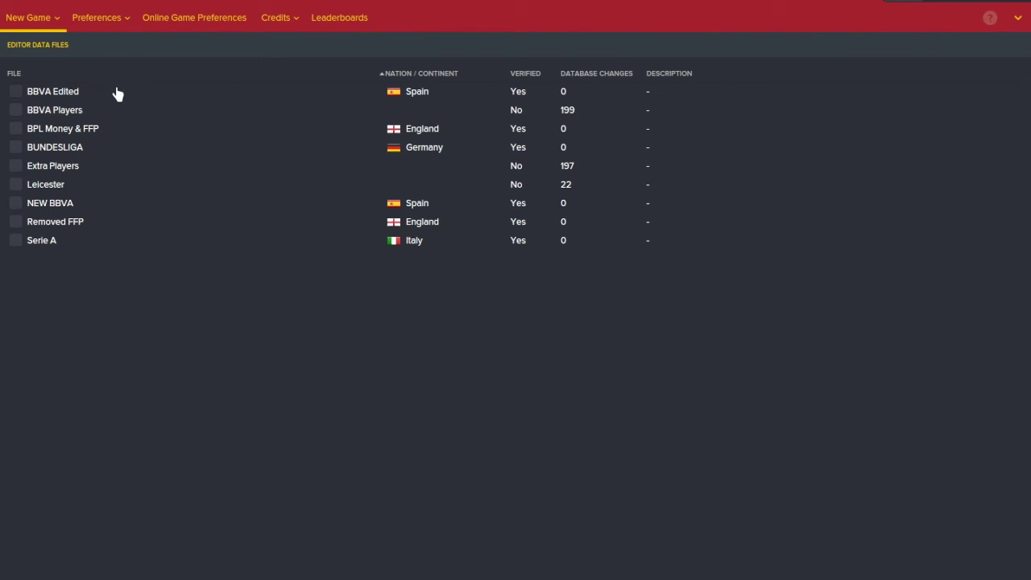
pyautogui.click(16, 169)
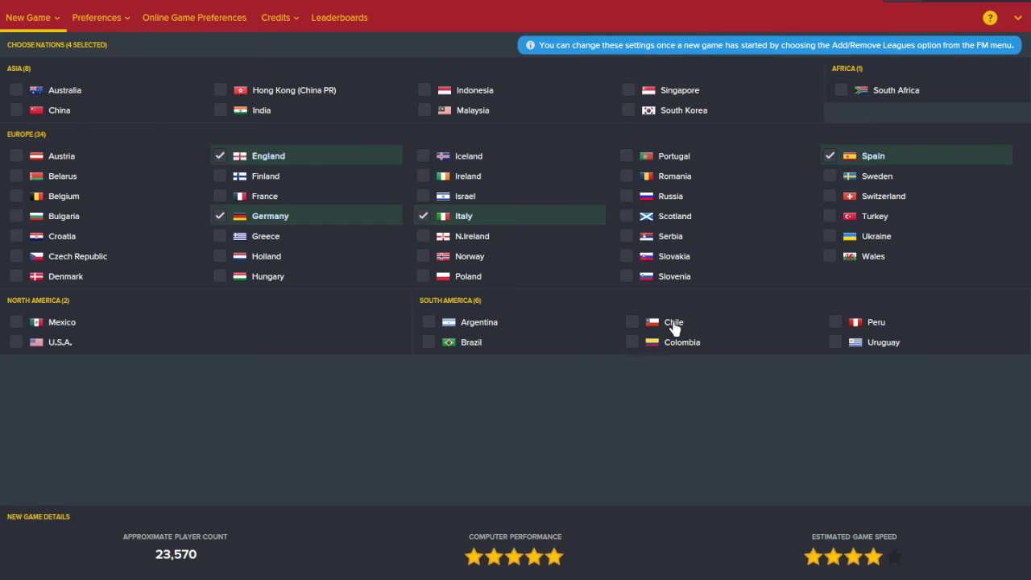
# Step: Remove Spain, Italy and Germany from the nations chosen for the new game, leaving only England
pyautogui.click(829, 155)
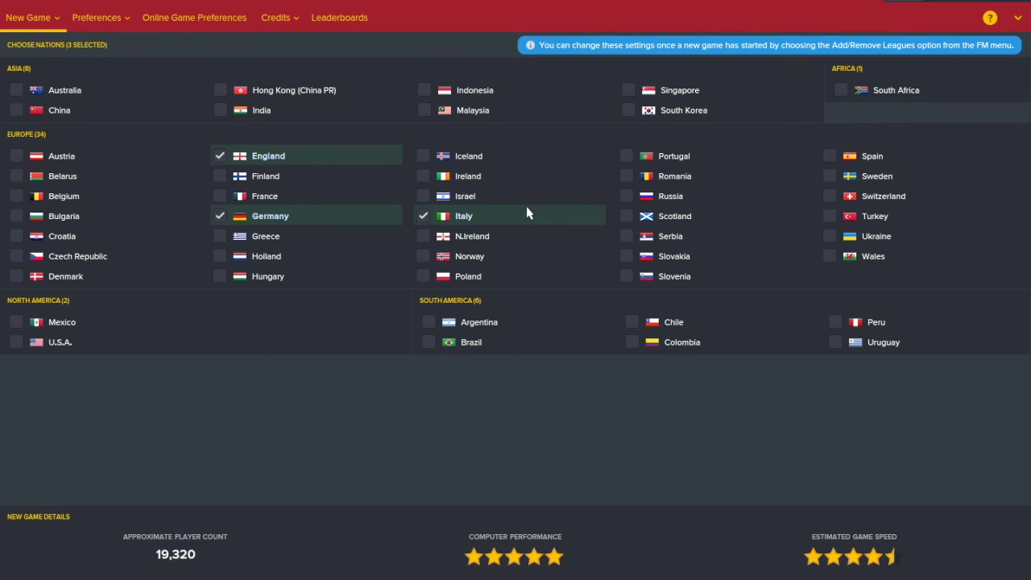
pyautogui.click(422, 218)
pyautogui.click(216, 220)
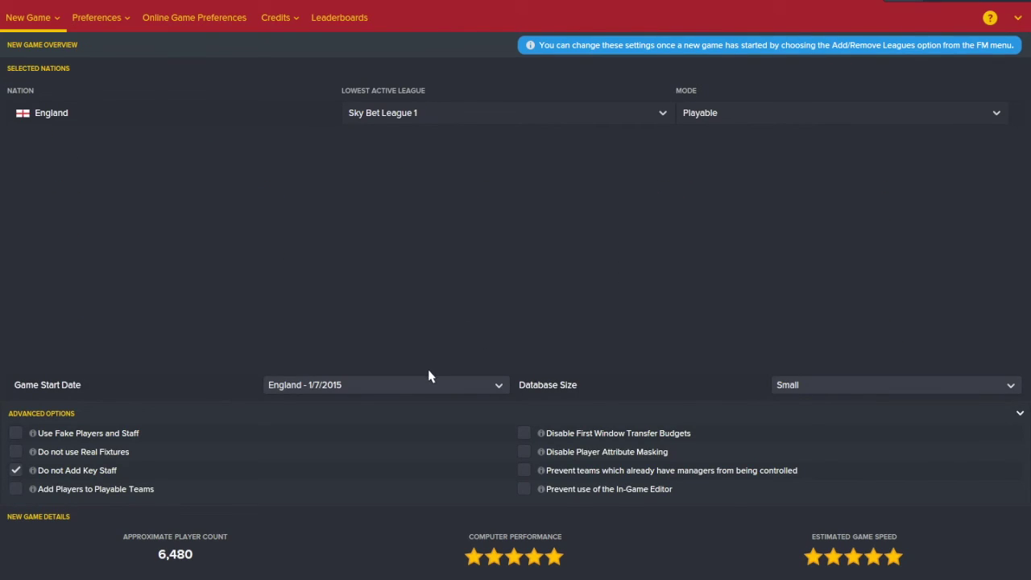
# Step: Set England's lowest active league to Premier Division and proceed with the new game
pyautogui.click(621, 121)
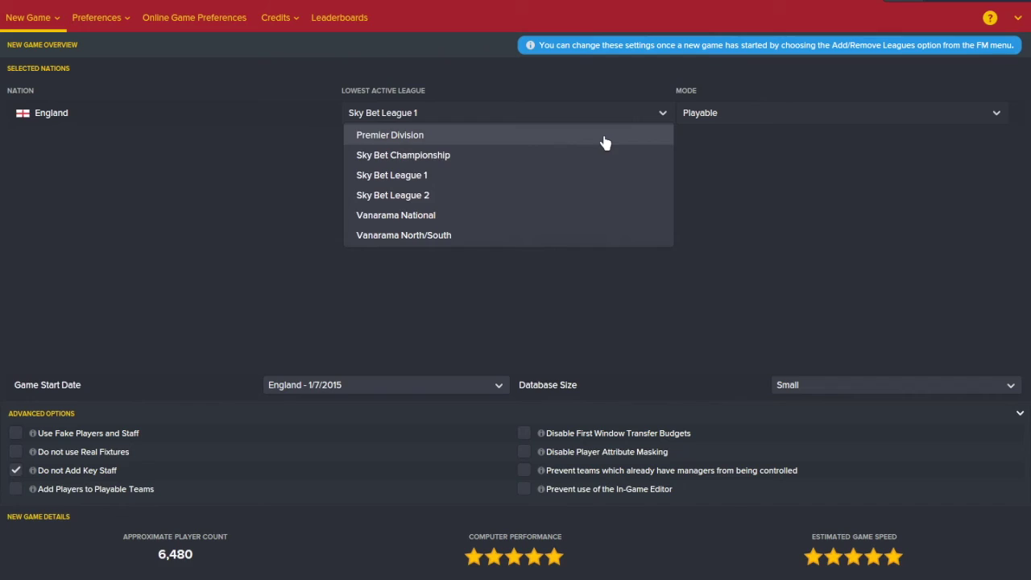
pyautogui.click(606, 141)
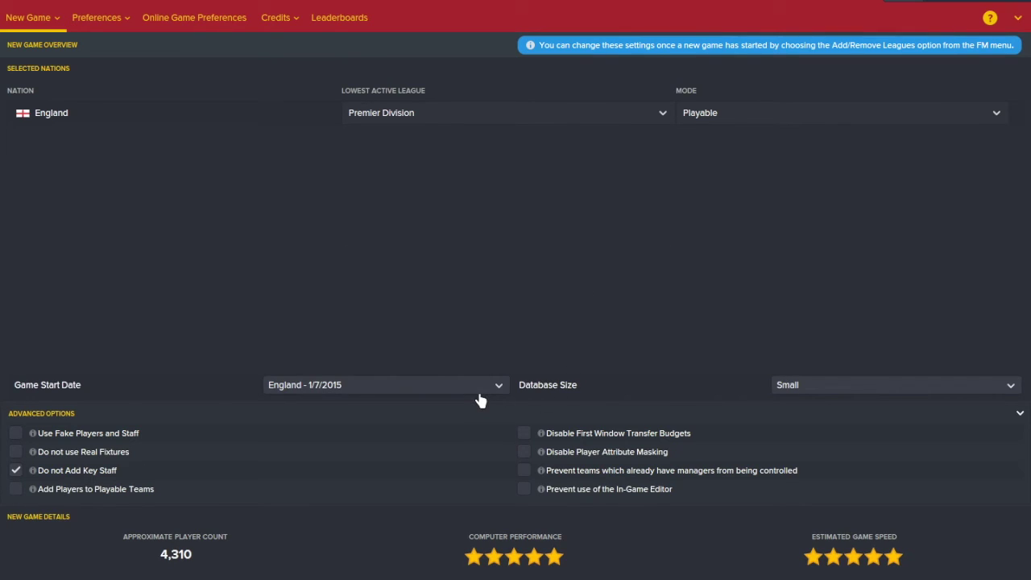
pyautogui.press('Return')
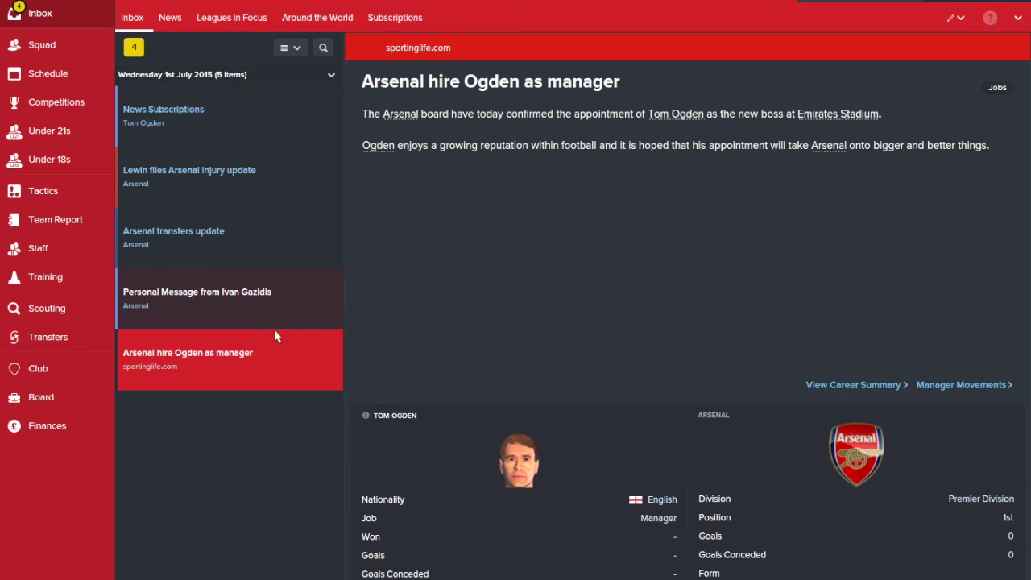
# Step: Open the profile of the 20-year-old striker in the Arsenal squad and review his attribute details in the in-game editor and his value
pyautogui.click(68, 52)
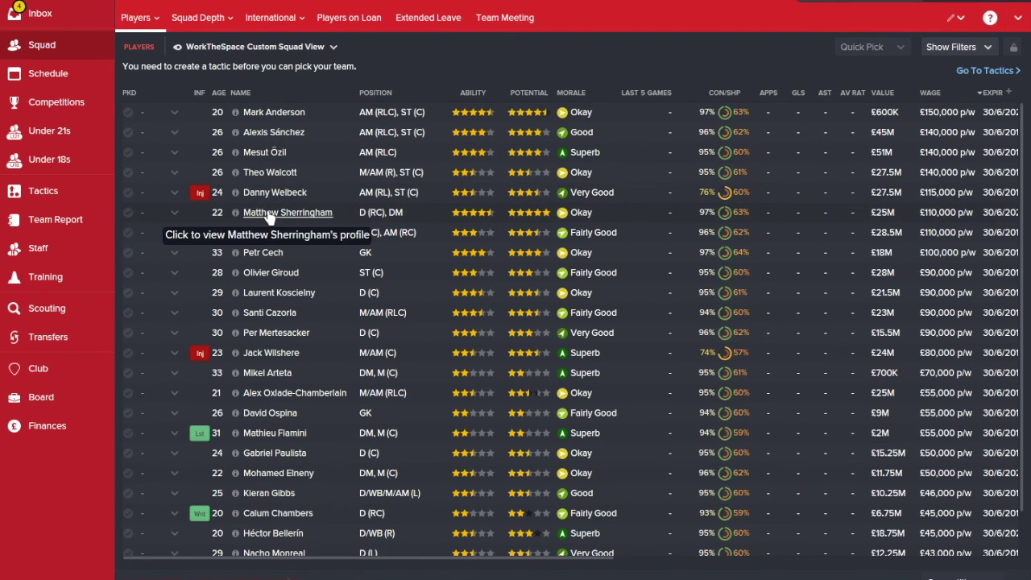
pyautogui.click(280, 113)
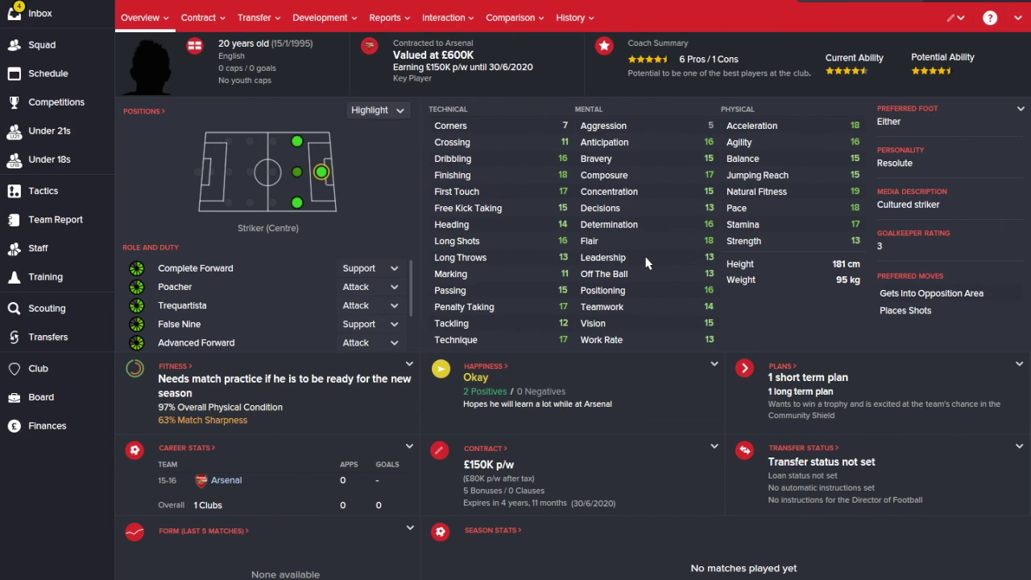
pyautogui.click(953, 16)
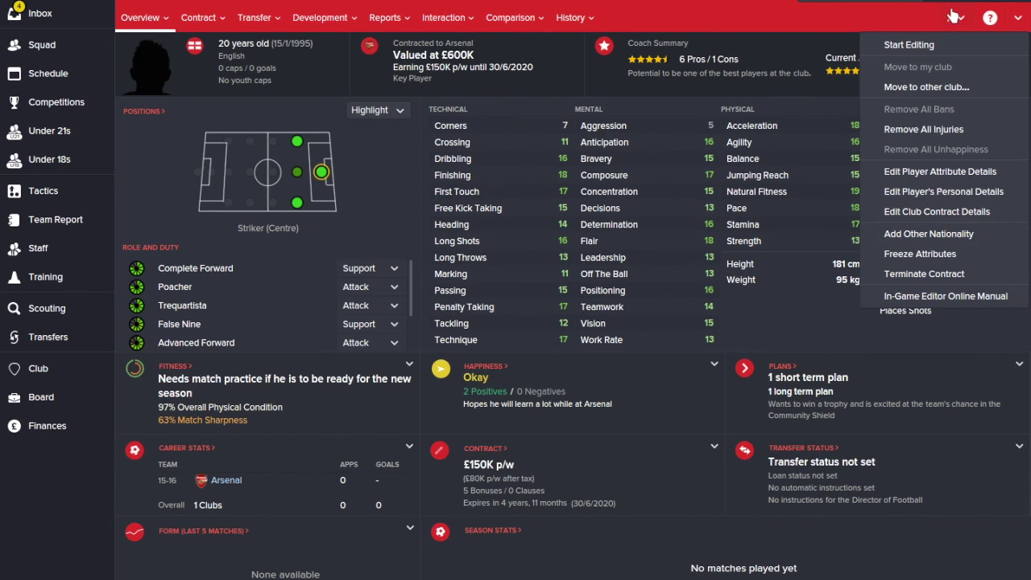
pyautogui.click(945, 173)
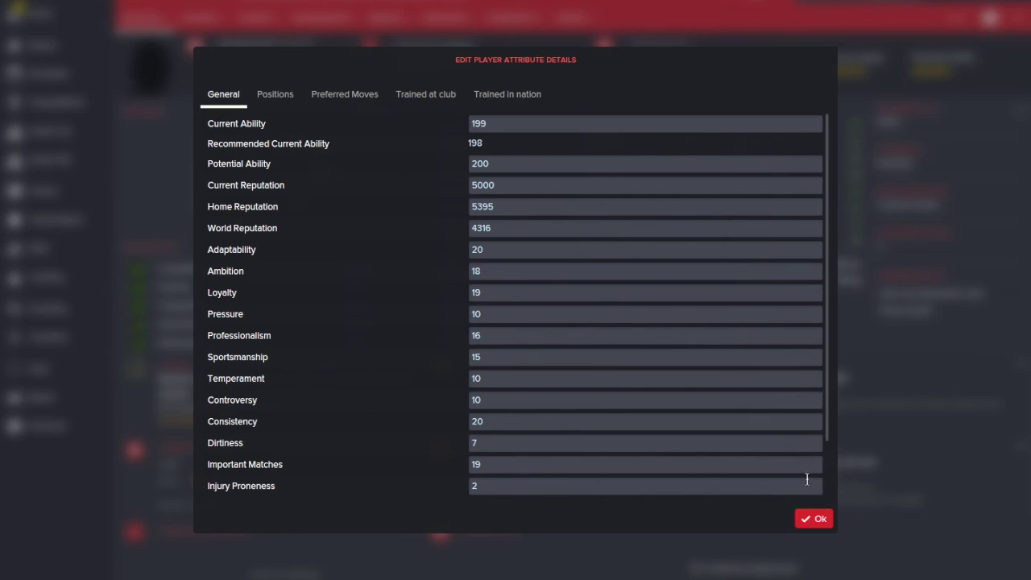
pyautogui.click(816, 518)
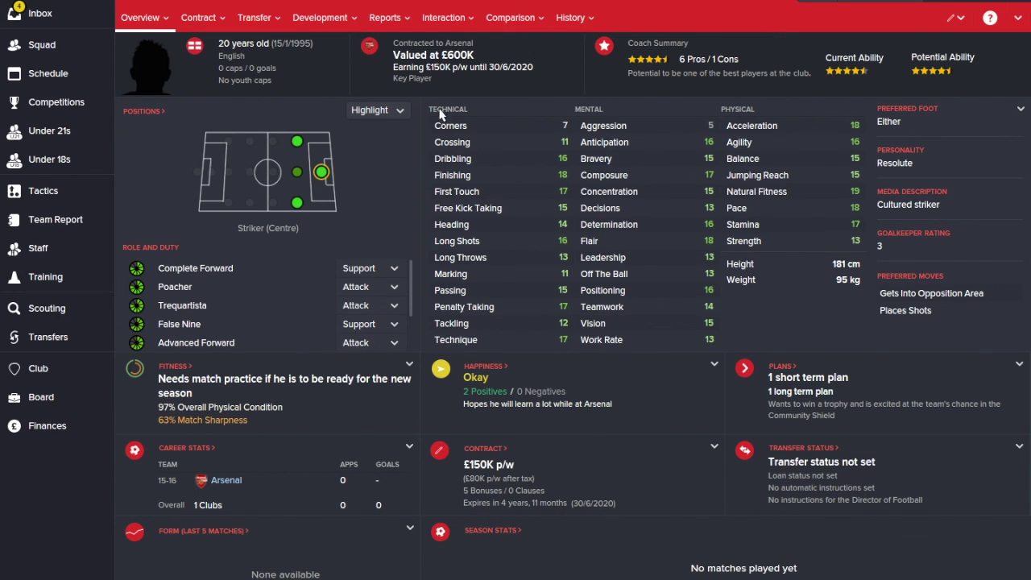
pyautogui.moveTo(470, 61)
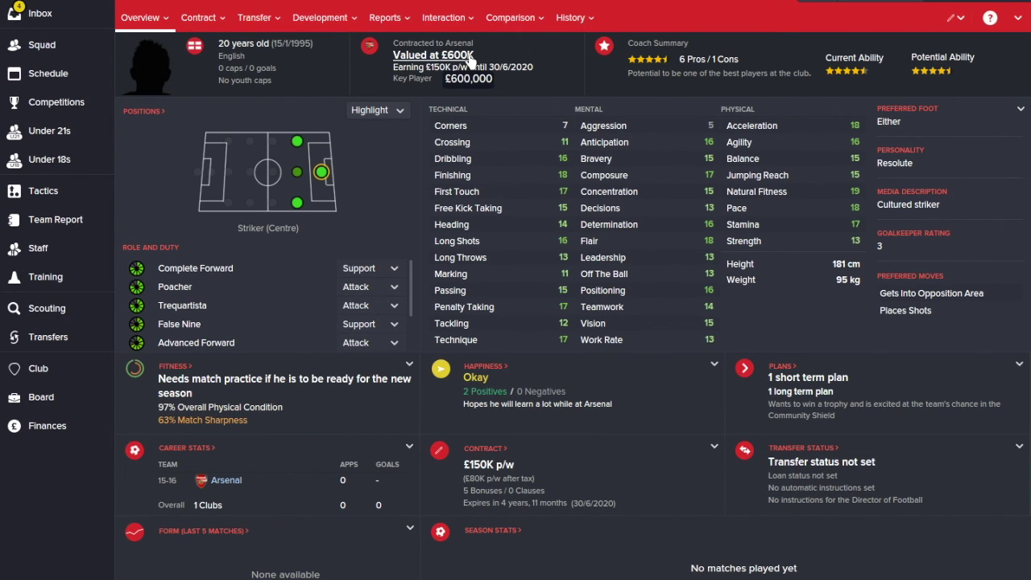